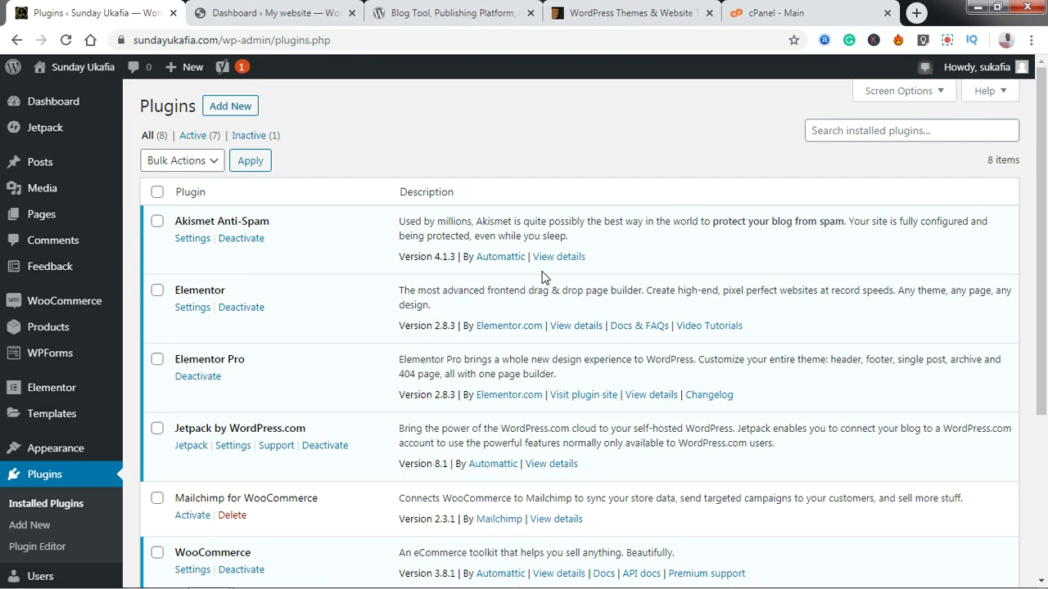
Switch to the My website dashboard and go through its installed plugins to the page for adding new ones.
left_click(280, 11)
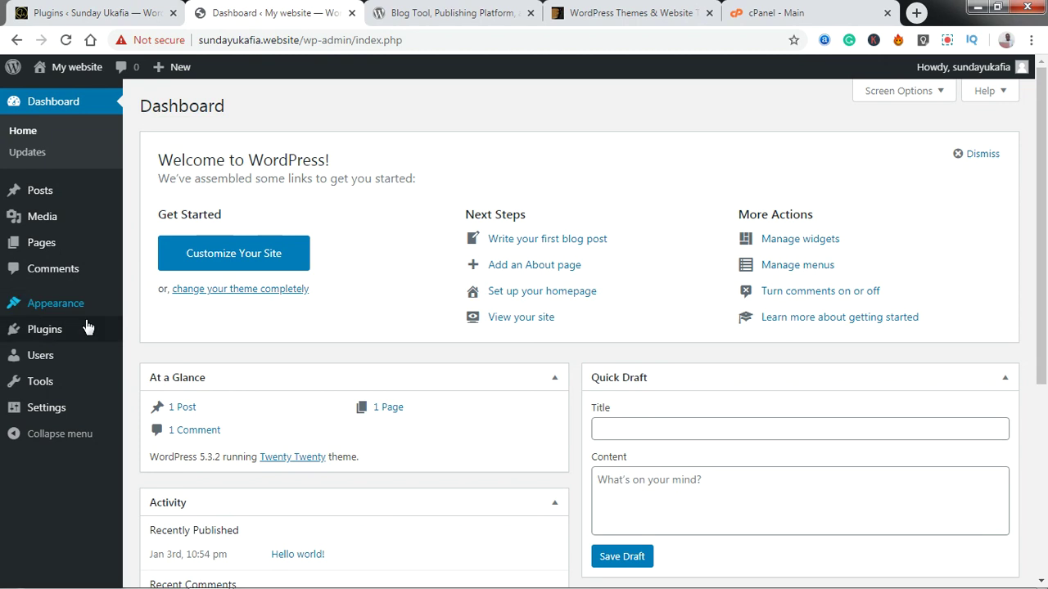
mouse_move(65, 334)
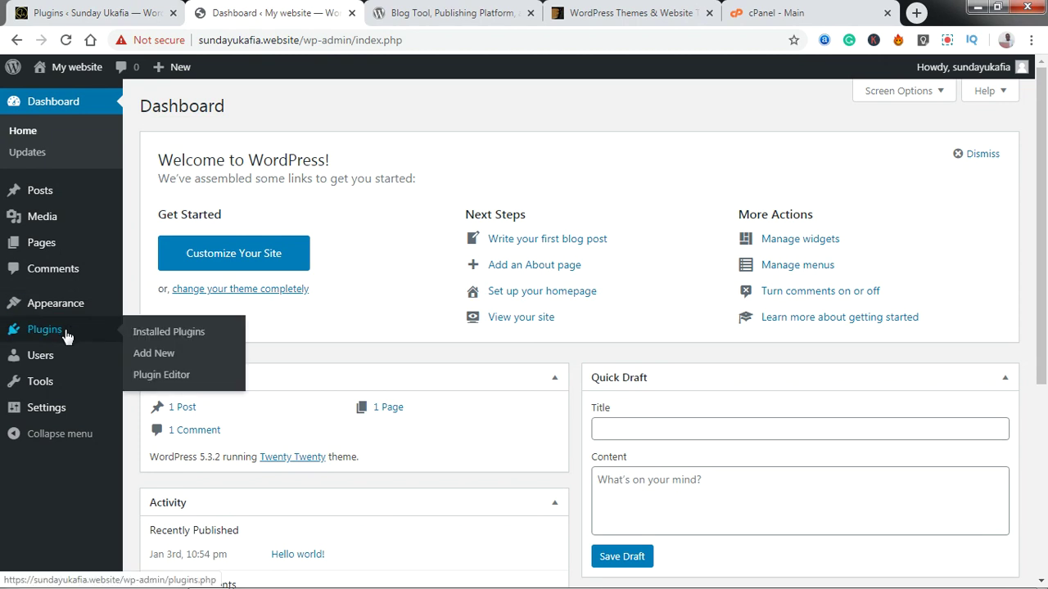
left_click(151, 339)
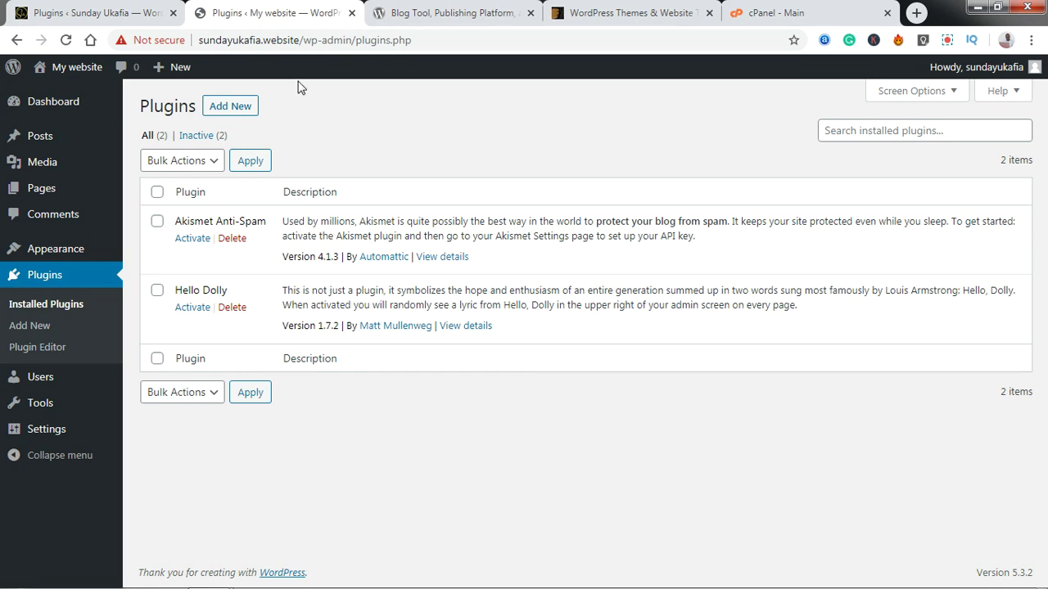
left_click(229, 110)
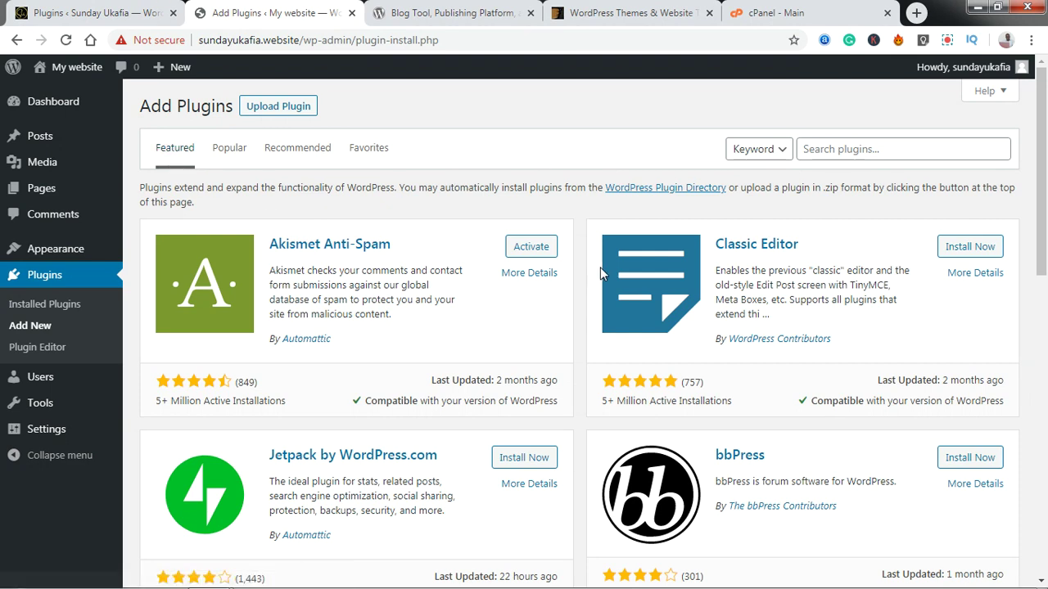
Browse the Popular, Recommended, Favorites and Featured plugin listings.
mouse_move(1046, 129)
left_mouse_down()
mouse_move(1047, 352)
mouse_move(1044, 117)
left_mouse_up()
left_click(229, 157)
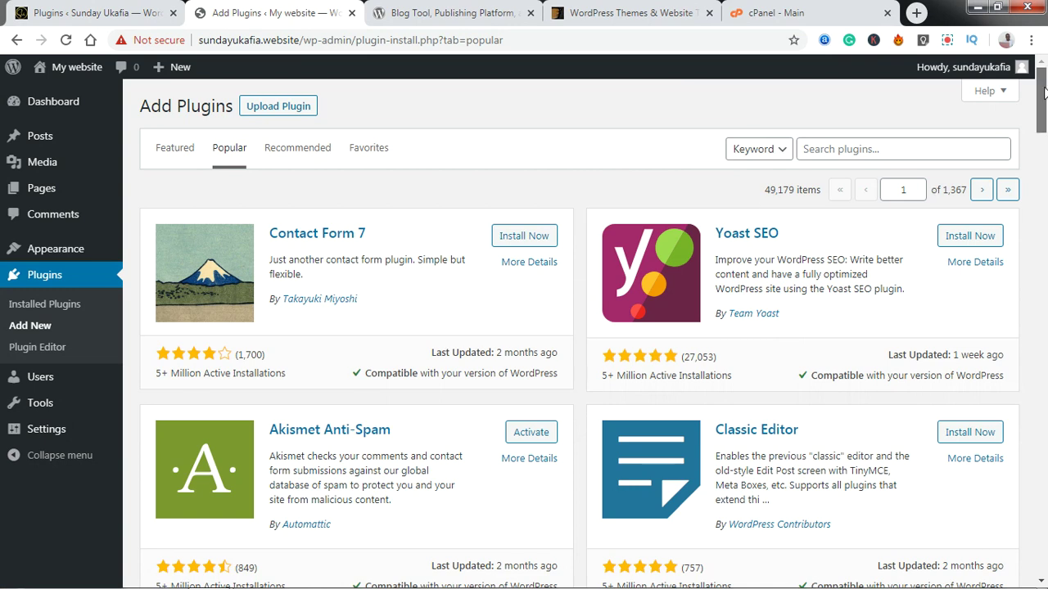
scroll(1045, 149, "down", 8)
scroll(1046, 167, "up", 4)
scroll(1046, 167, "up", 5)
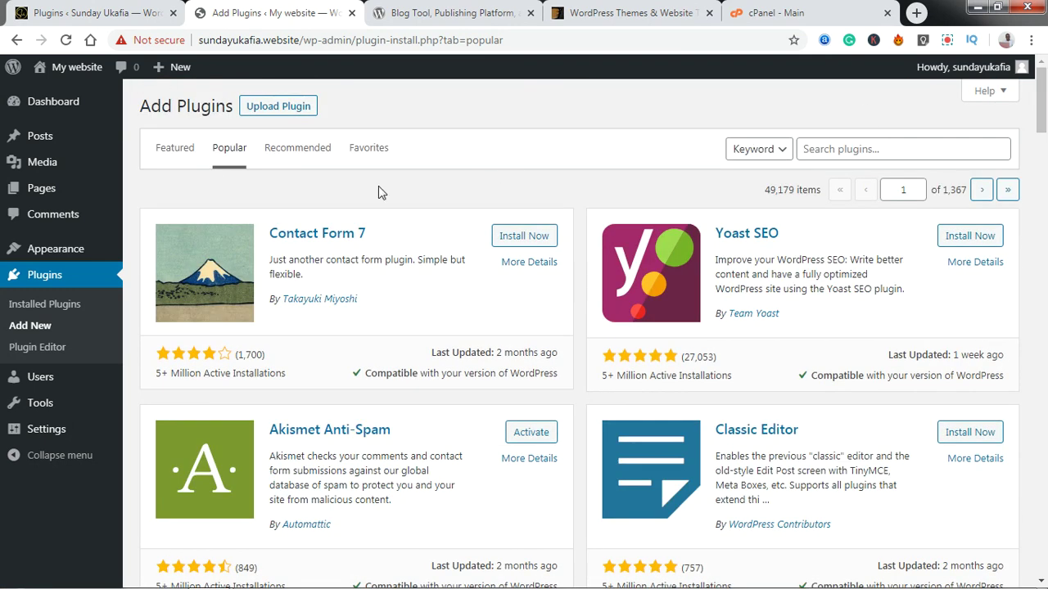
left_click(303, 161)
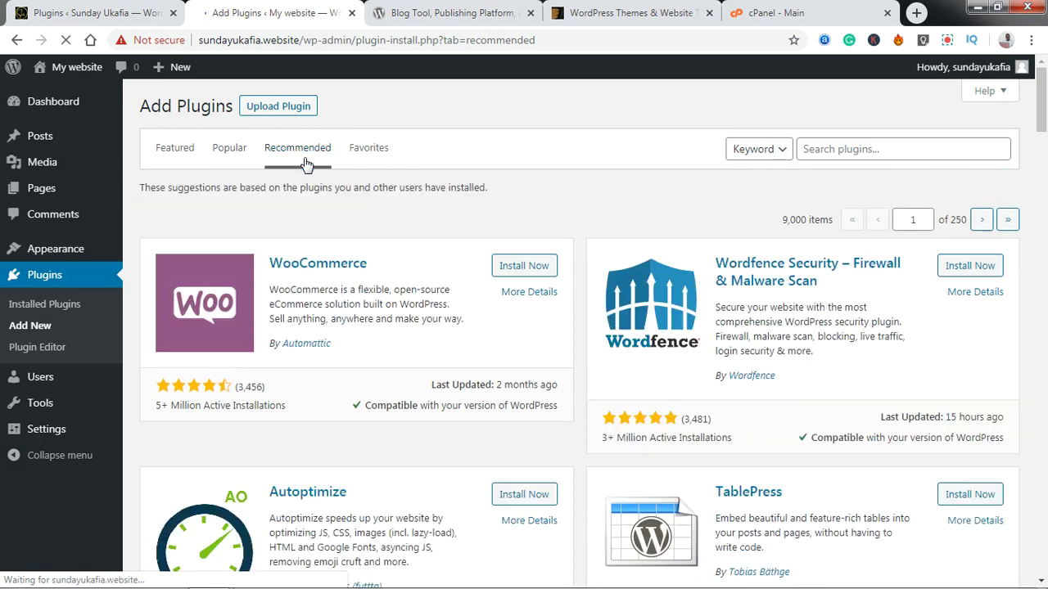
left_click_drag(1042, 91, 1043, 182)
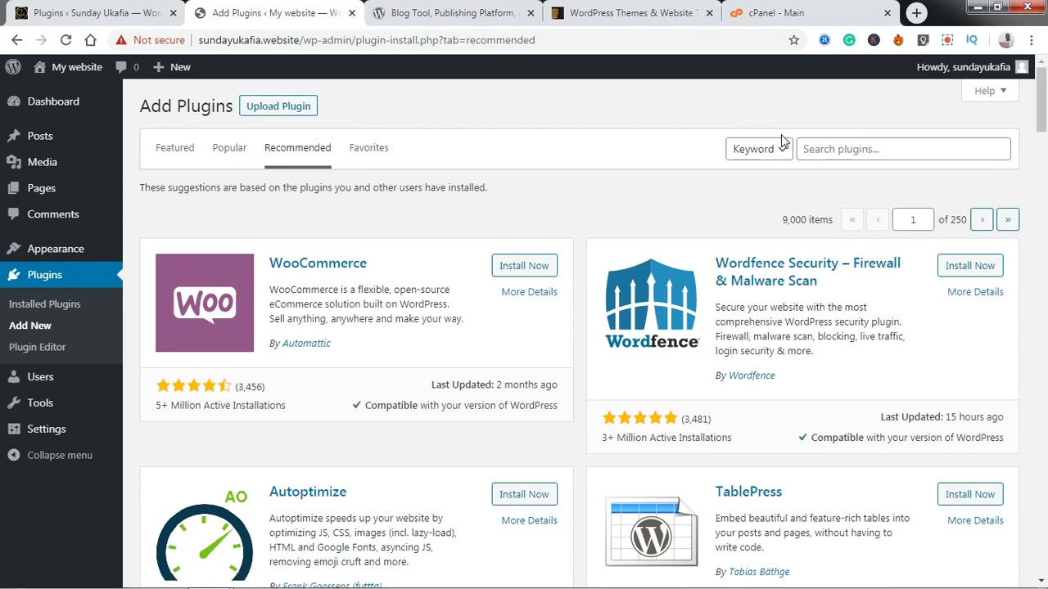
left_click(368, 154)
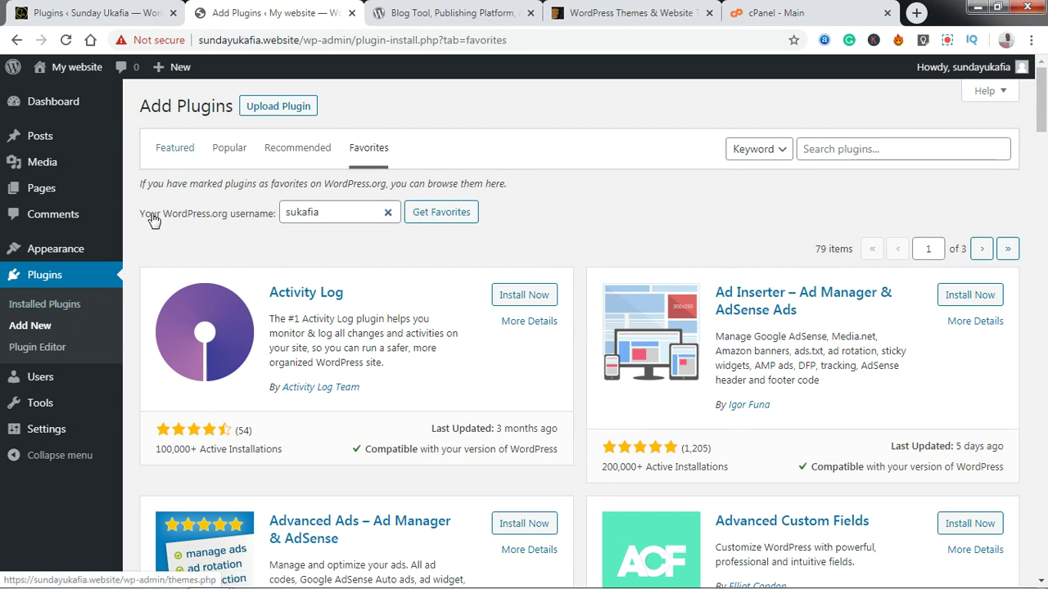
left_click(175, 157)
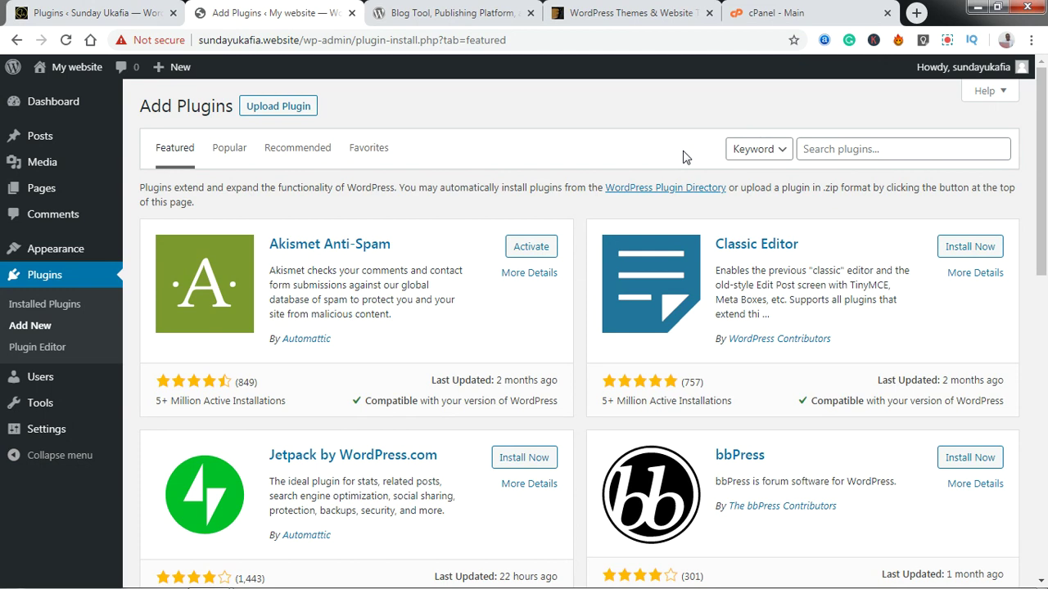
Search the plugins for "seo" and install Yoast SEO.
left_click(845, 151)
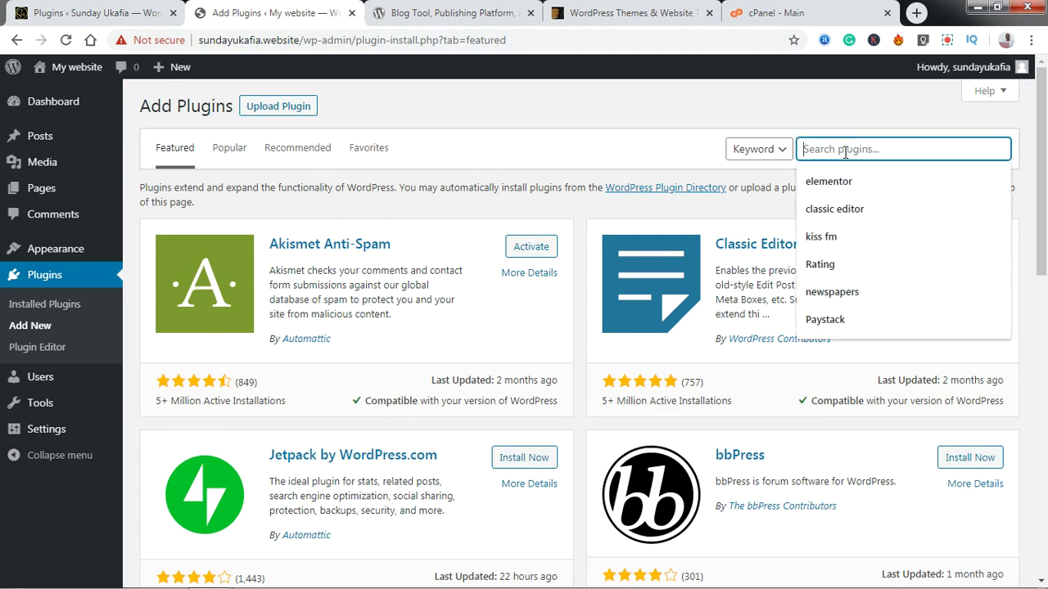
type("seo")
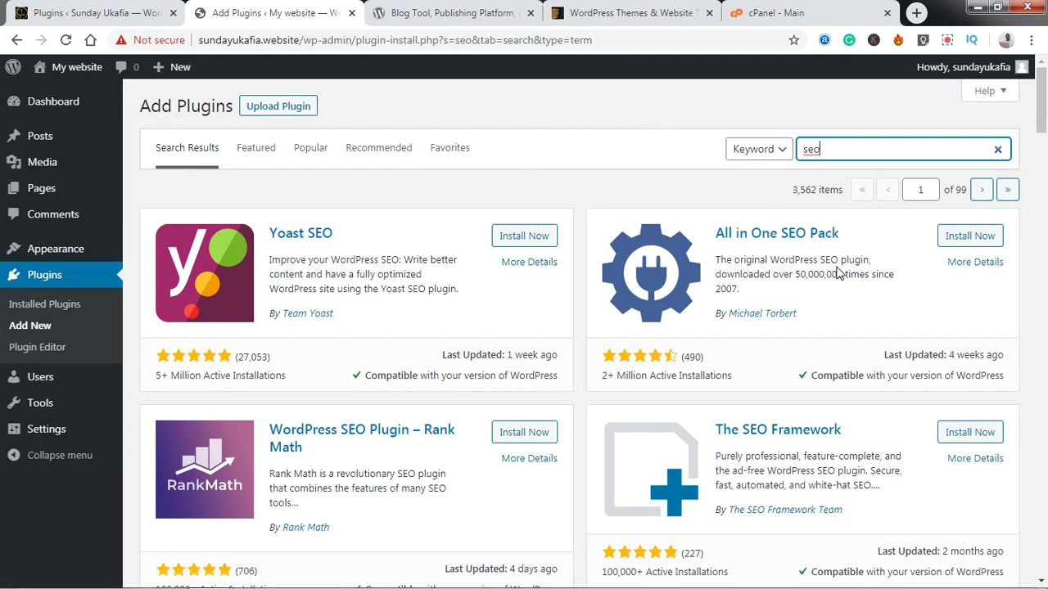
mouse_move(1044, 96)
left_mouse_down()
mouse_move(1044, 214)
mouse_move(1044, 95)
left_mouse_up()
left_click(530, 239)
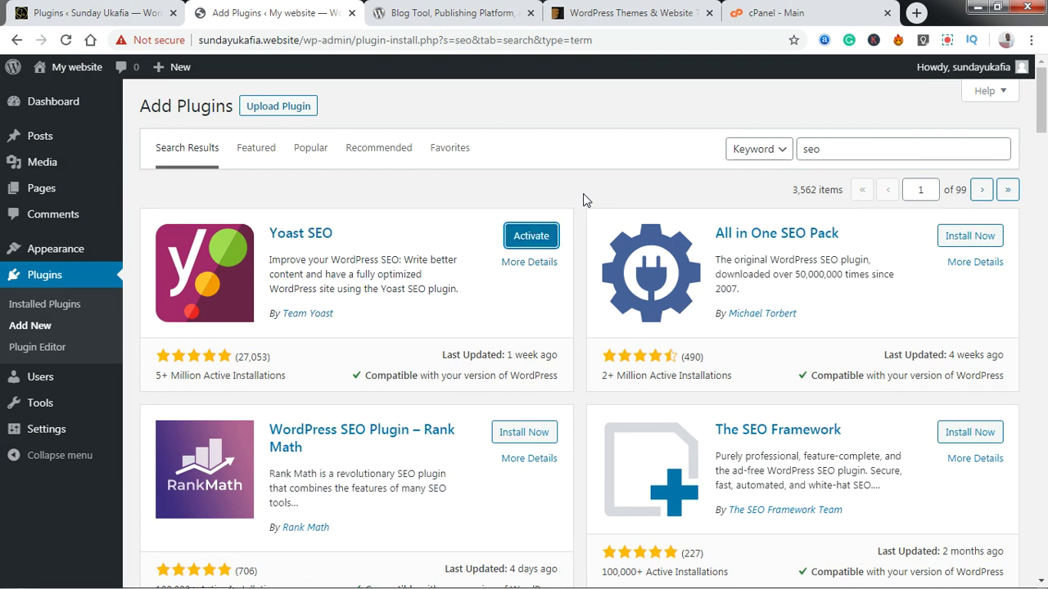
Search the plugins for "elementor" and install Elementor Page Builder.
double_click(854, 154)
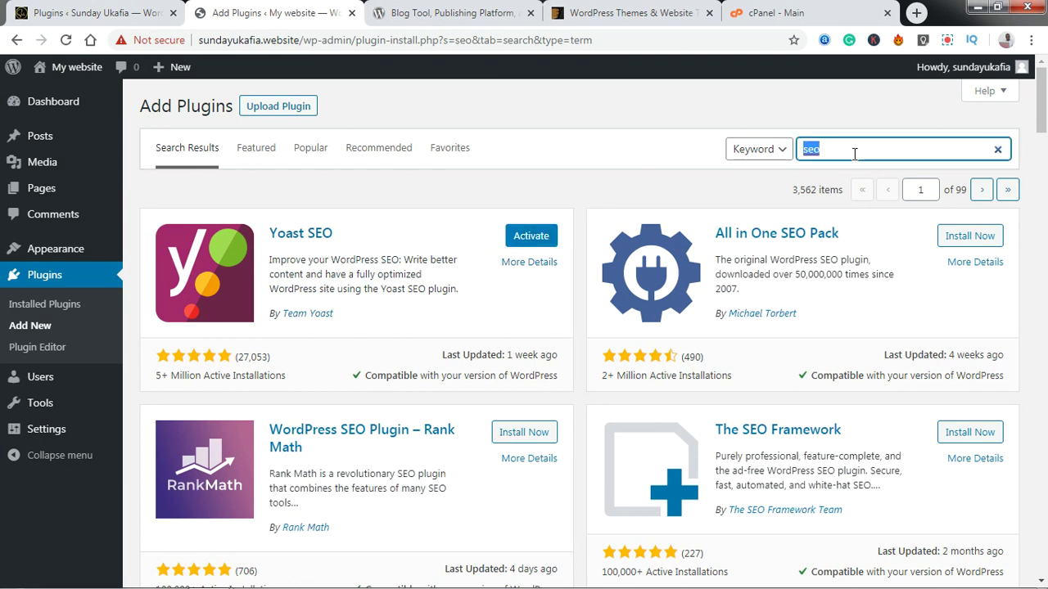
type("elementor")
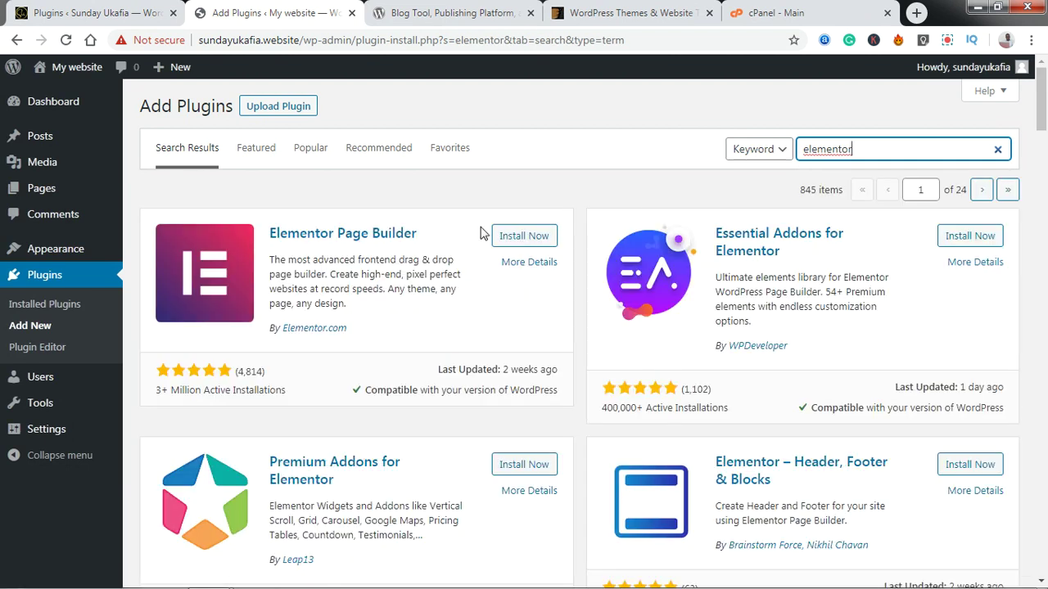
left_click(524, 238)
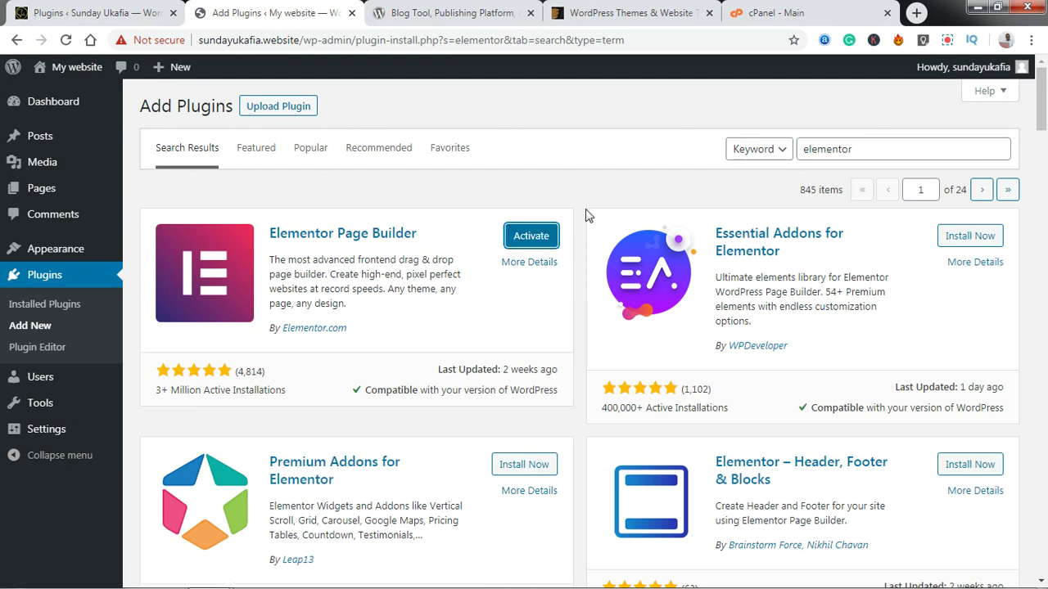
Search the plugins for "jetpack", then install and activate Jetpack by WordPress.com.
left_click(880, 144)
double_click(880, 144)
type("jetpack")
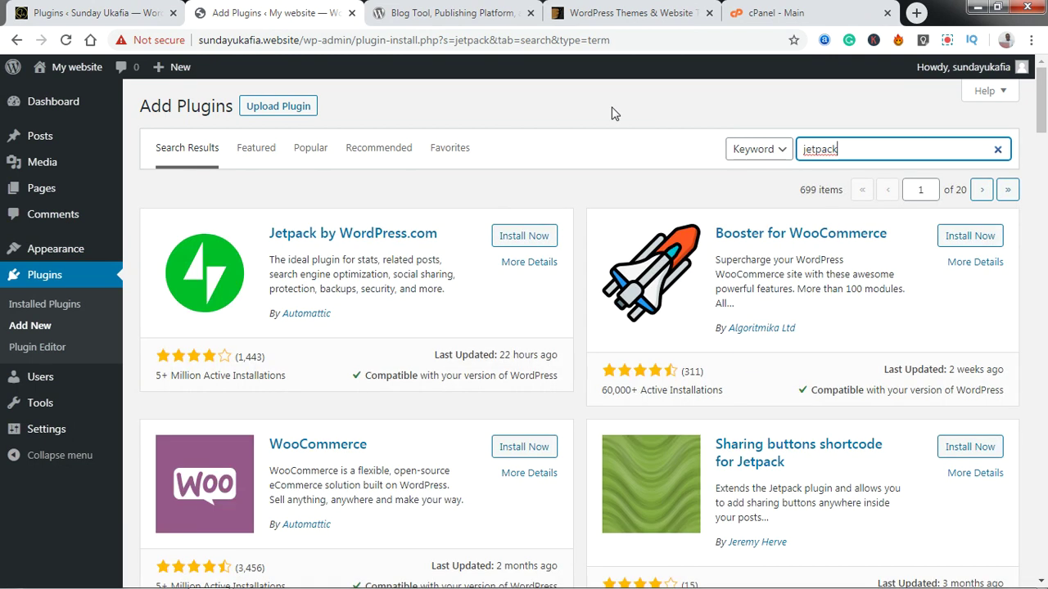
left_click(536, 241)
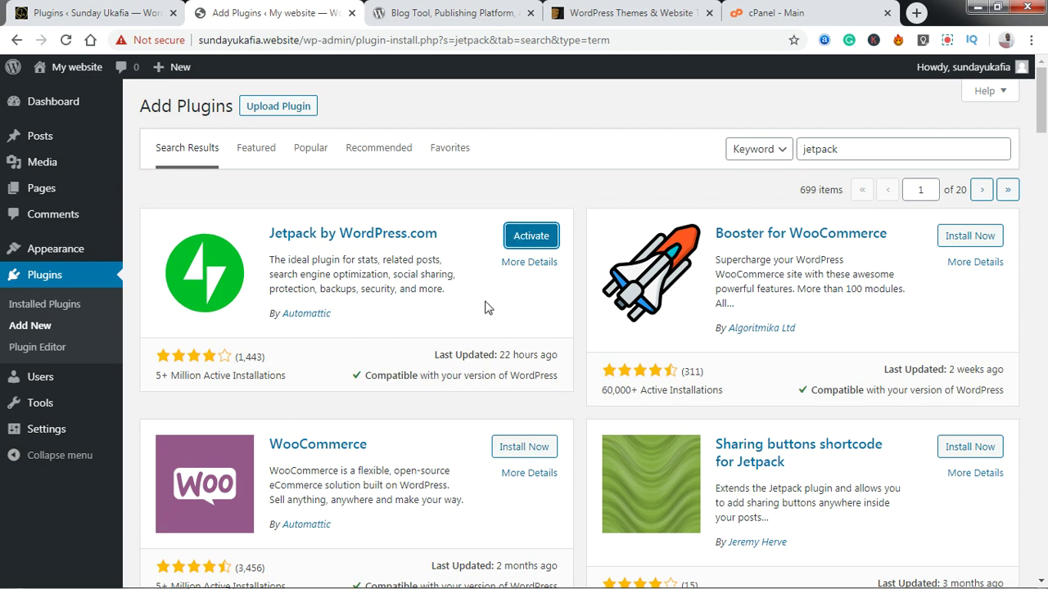
left_click(535, 238)
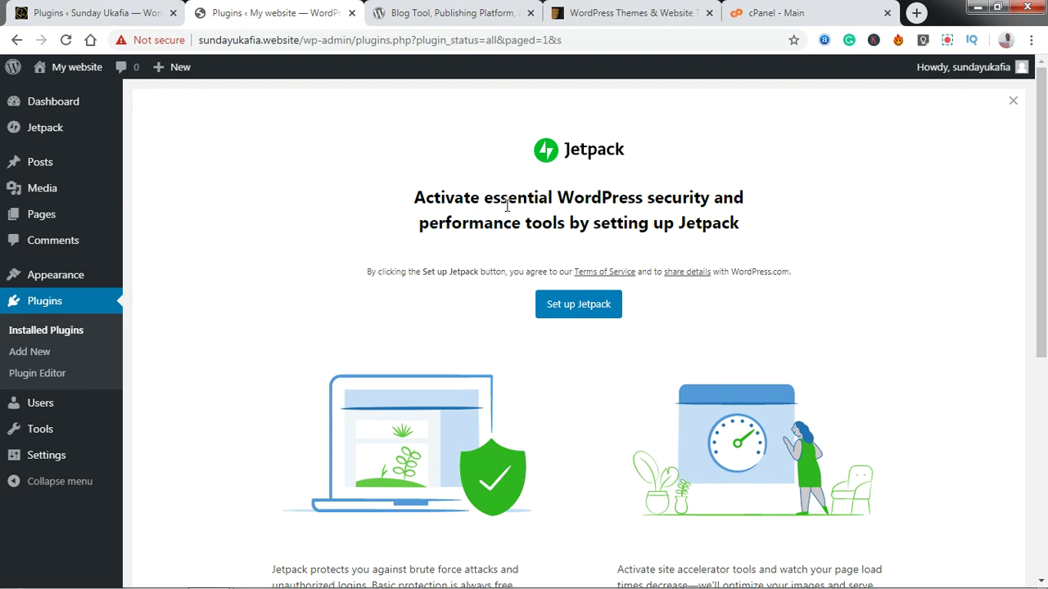
mouse_move(1043, 160)
left_mouse_down()
mouse_move(1043, 327)
mouse_move(1045, 155)
left_mouse_up()
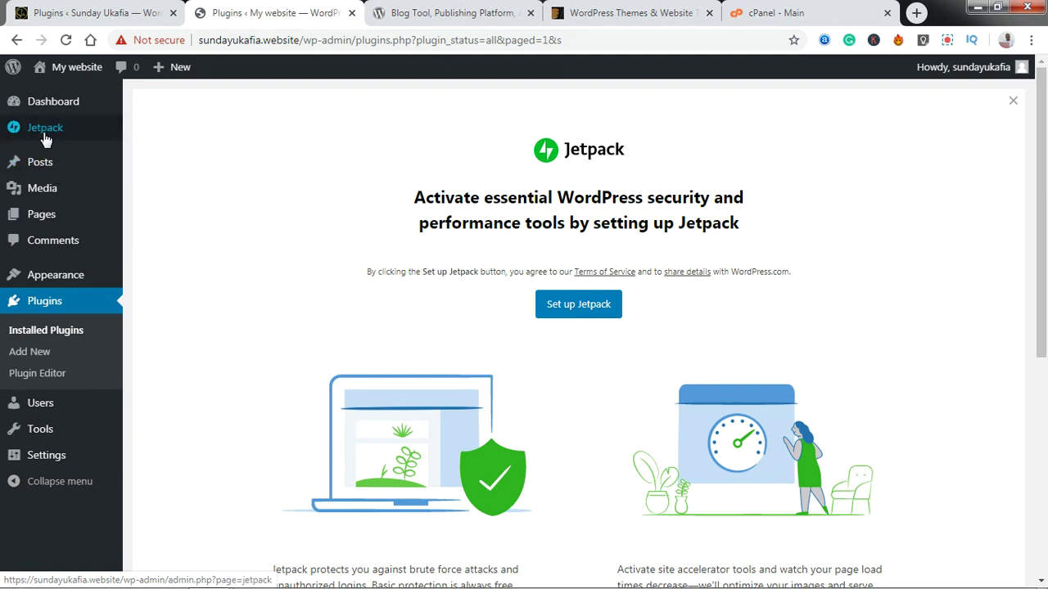
Return to the list of installed plugins and activate Yoast SEO.
left_click(54, 338)
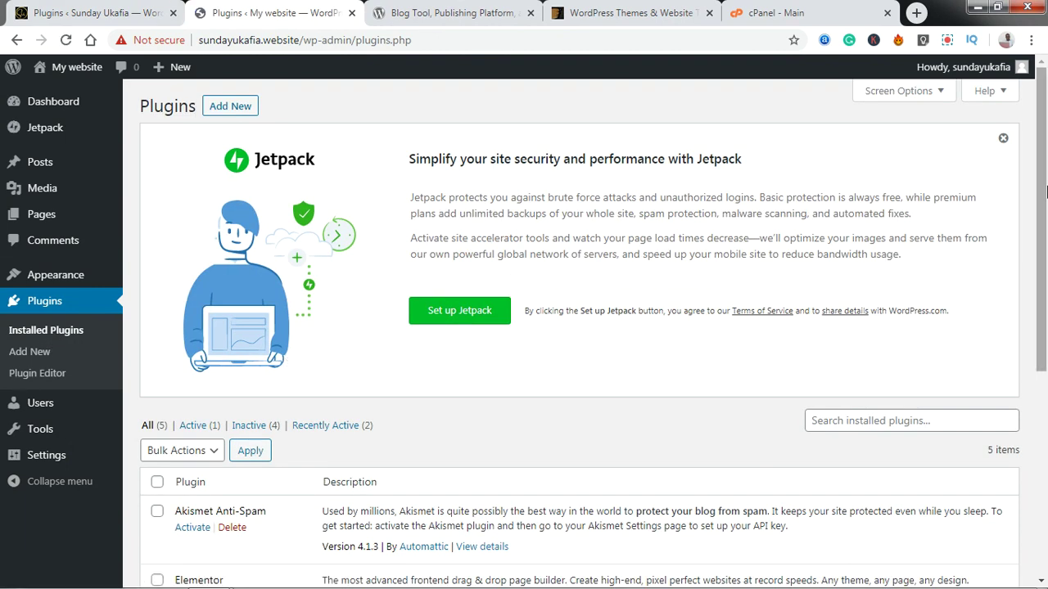
left_click_drag(1046, 190, 1045, 378)
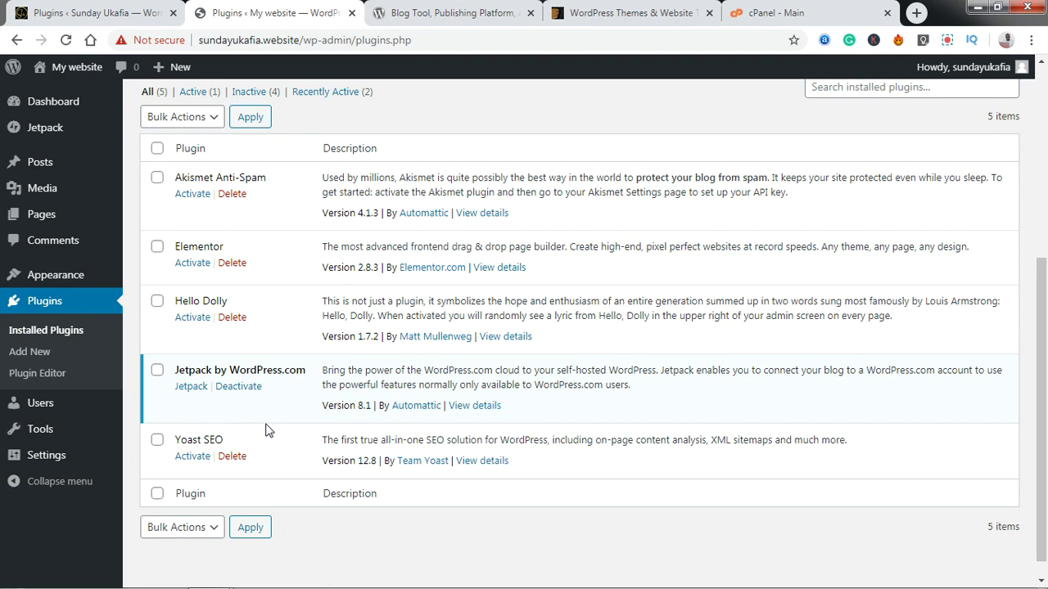
left_click(186, 461)
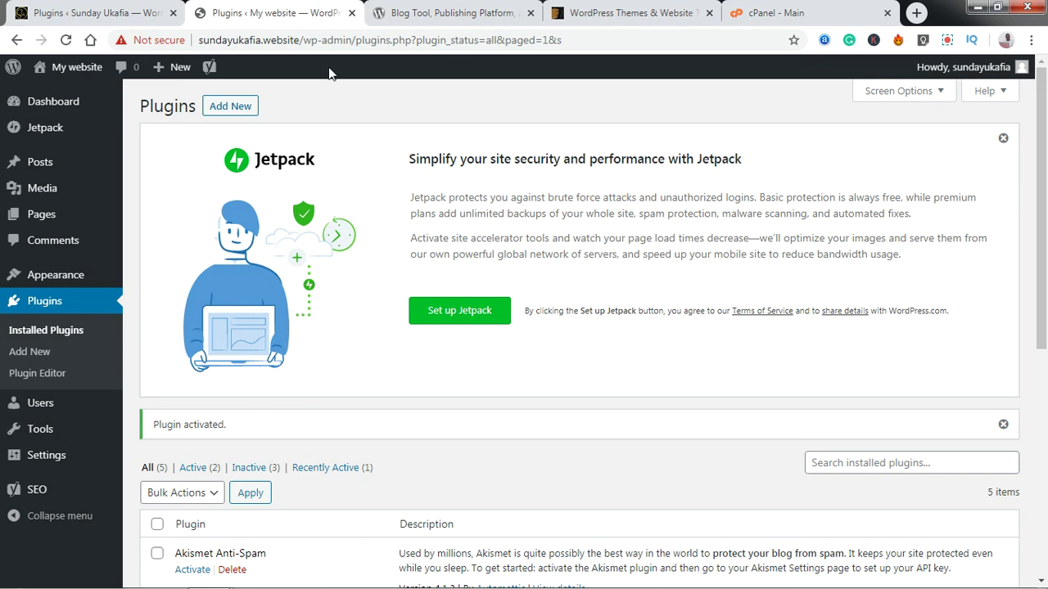
Switch to the WordPress.org website and open its plugin directory.
left_click(448, 10)
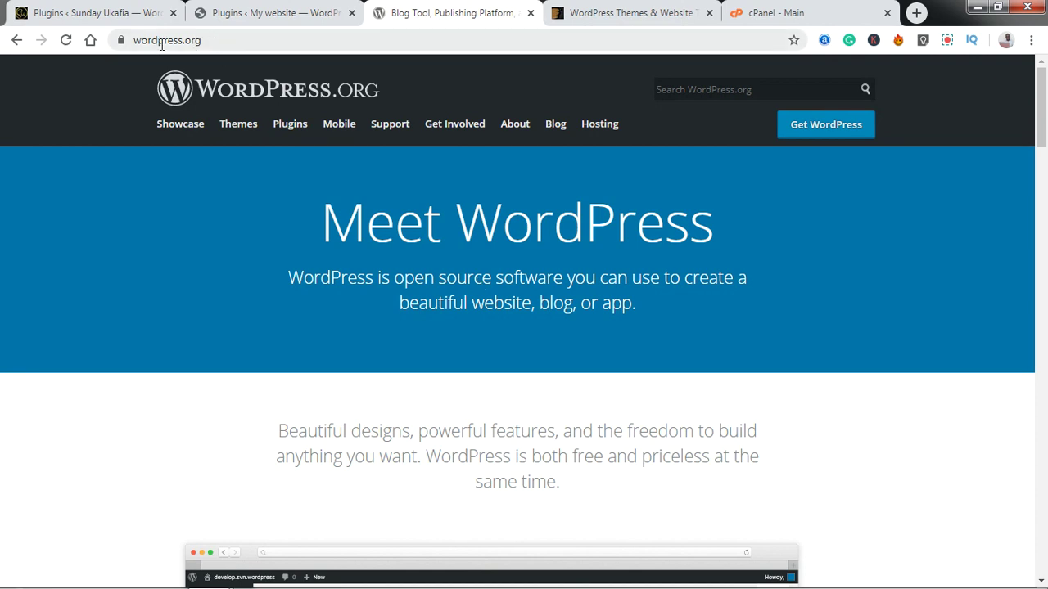
left_click(293, 135)
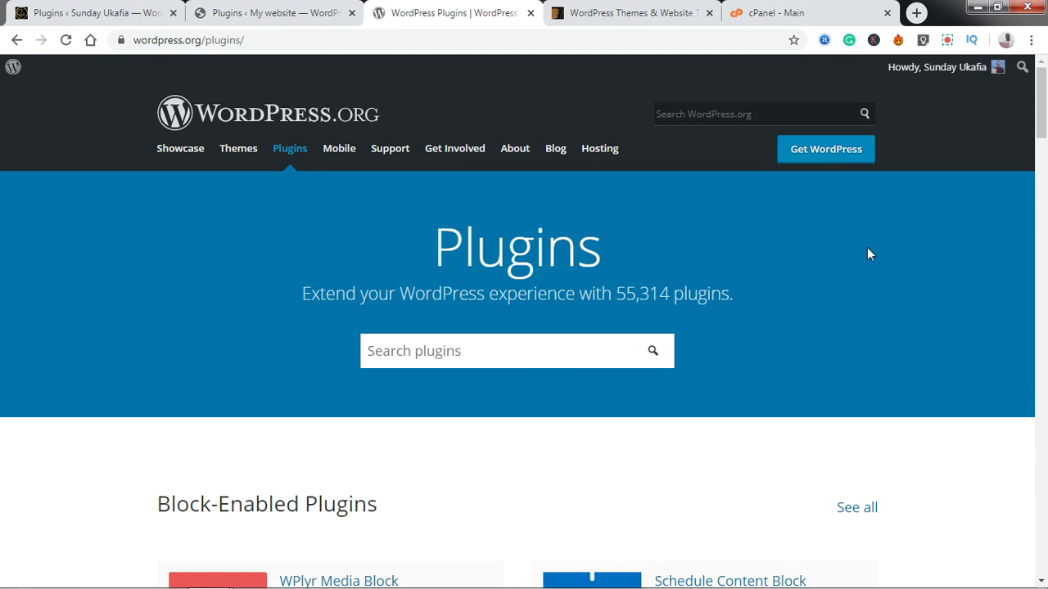
left_click_drag(1044, 135, 1046, 99)
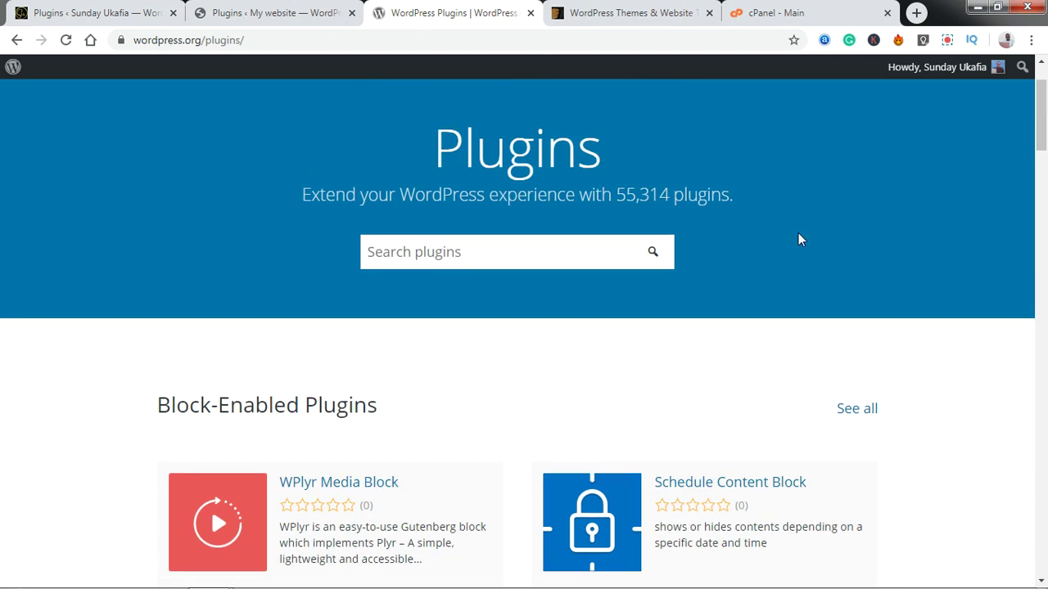
Search the plugin directory for "classic editor" and open the Classic Editor plugin's page at its download section.
left_click(483, 258)
type("classic editor")
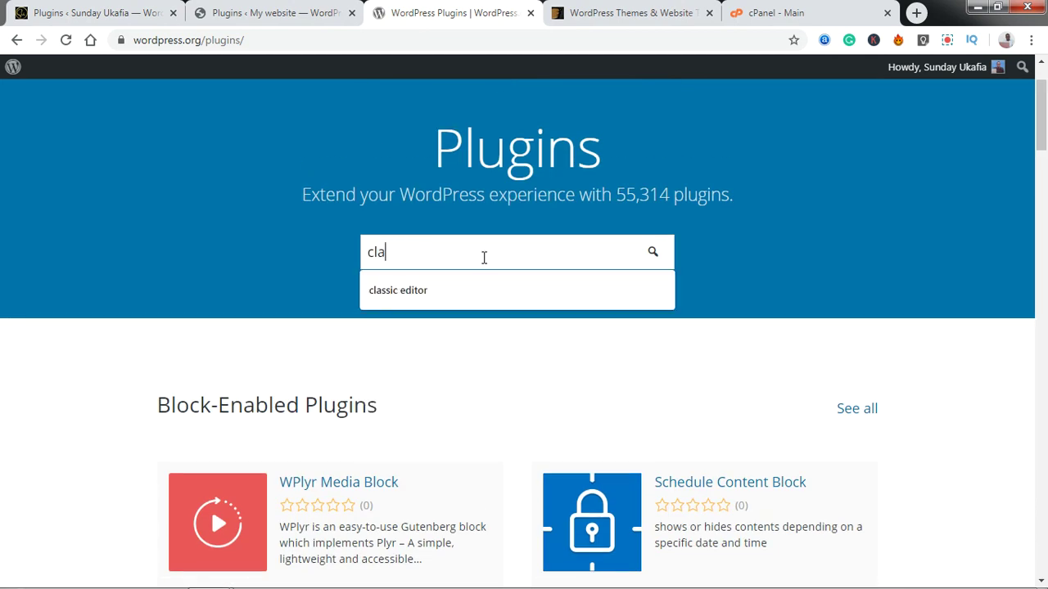
left_click(496, 293)
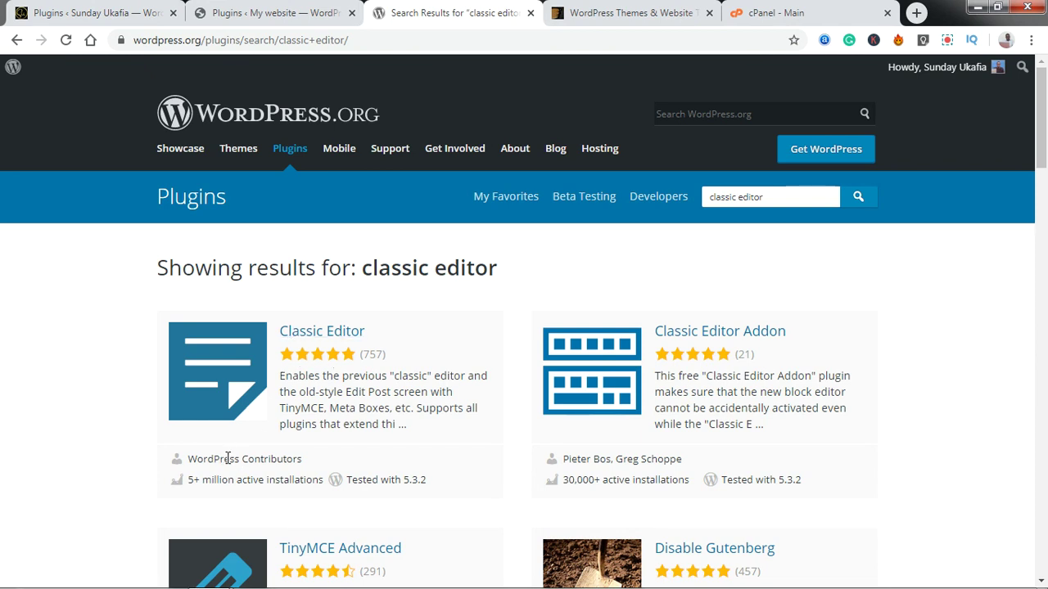
left_click(335, 339)
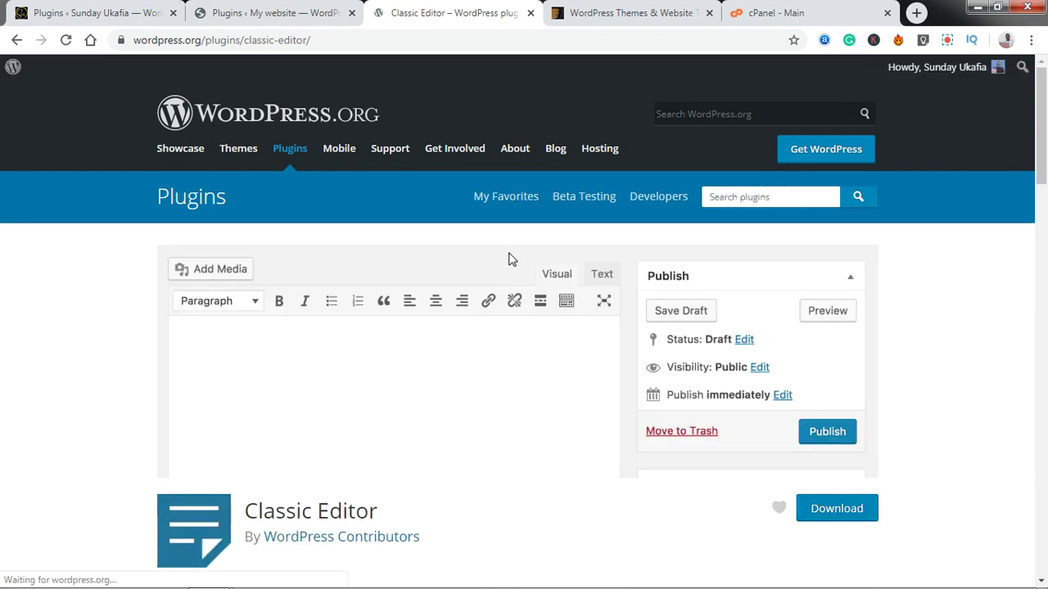
left_click_drag(1045, 96, 1045, 131)
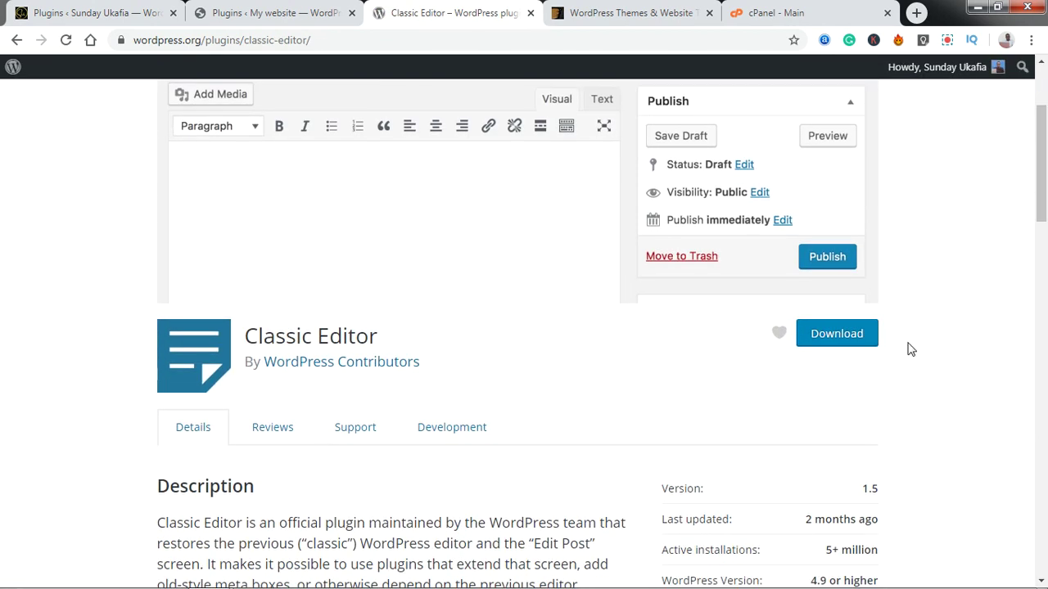
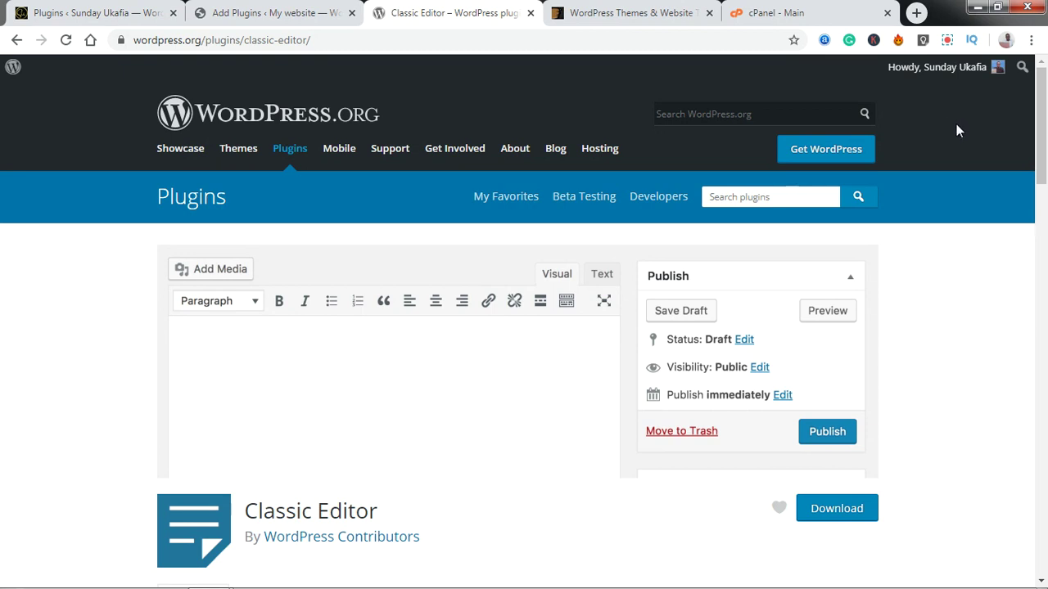
Mark the Classic Editor plugin as a favorite on its WordPress.org page.
scroll(1045, 119, "down", 1)
scroll(1045, 119, "up", 1)
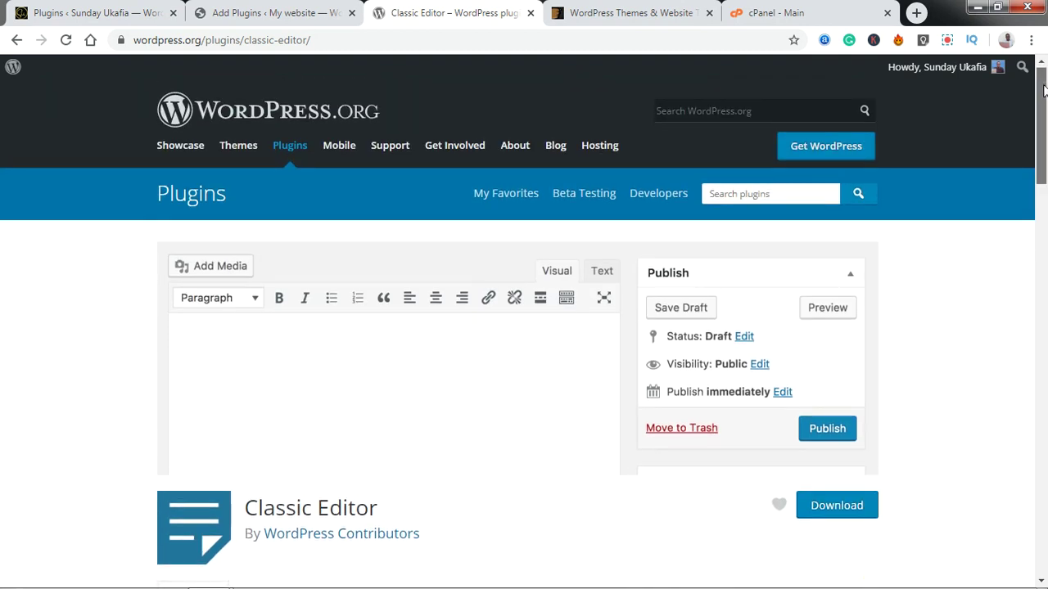
left_click_drag(1045, 90, 1044, 180)
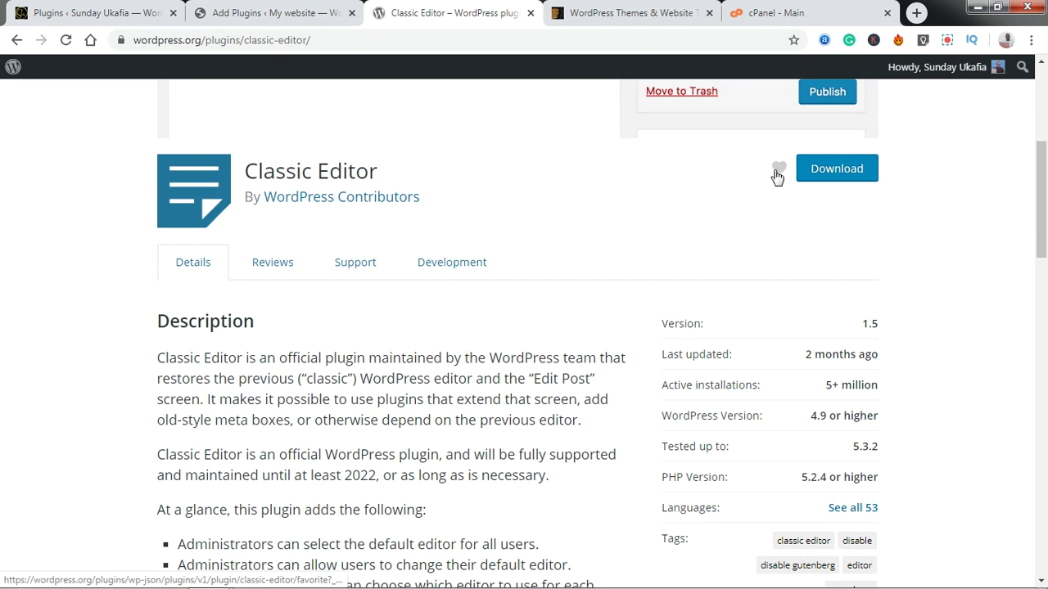
left_click(777, 175)
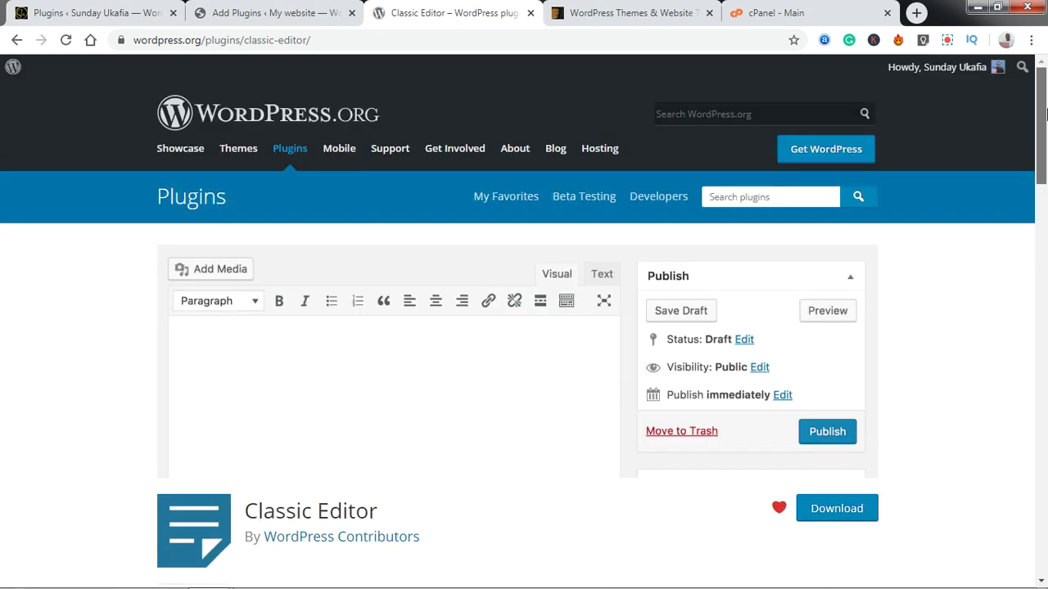
left_click_drag(1046, 112, 1046, 157)
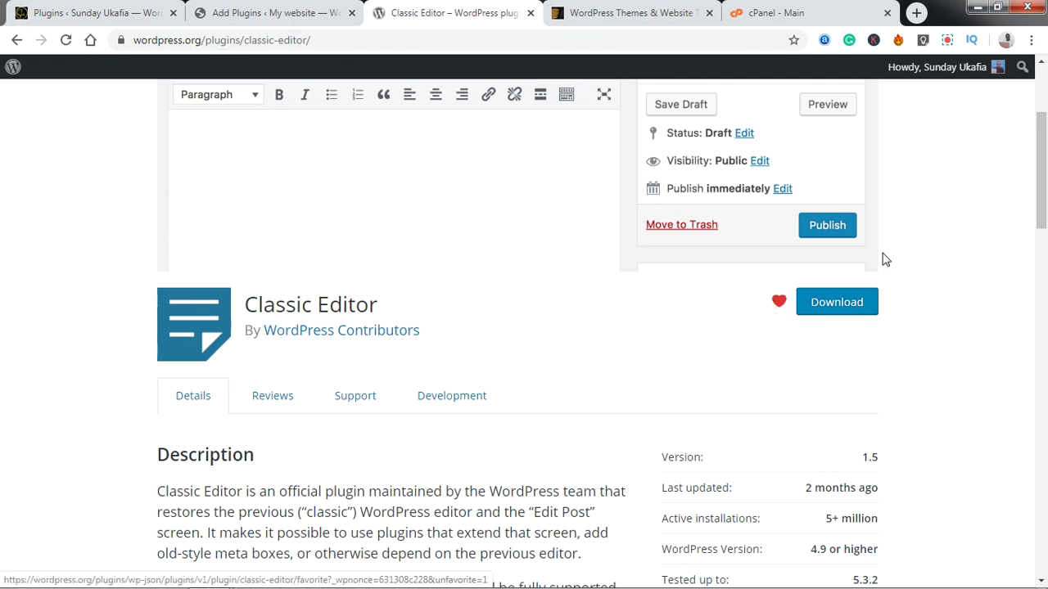
Download the Classic Editor plugin's zip file from its WordPress.org page and dismiss the download notice.
left_click_drag(1046, 156, 1045, 169)
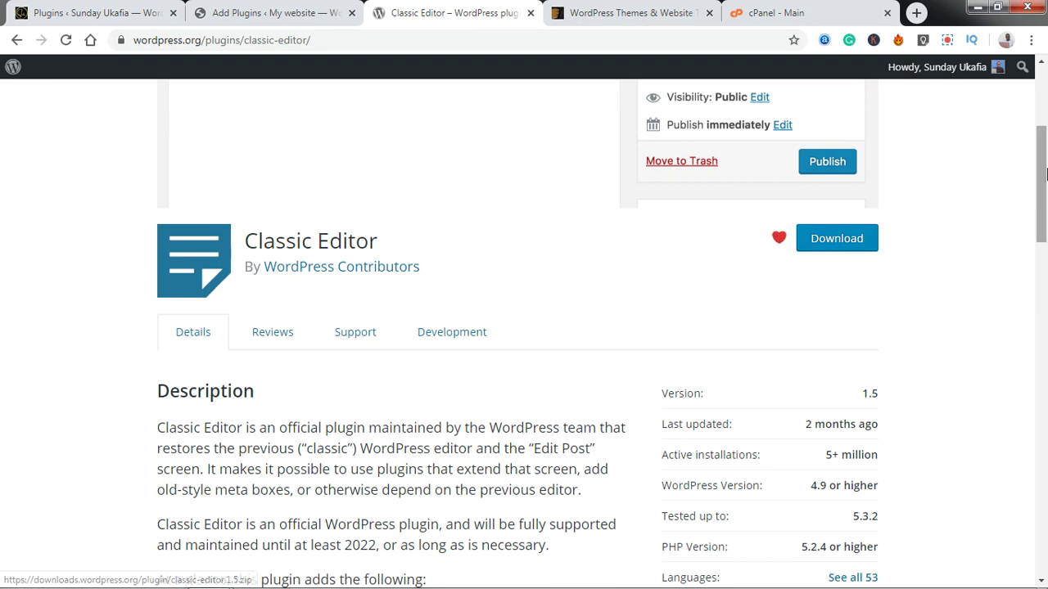
left_click_drag(1045, 174, 1045, 187)
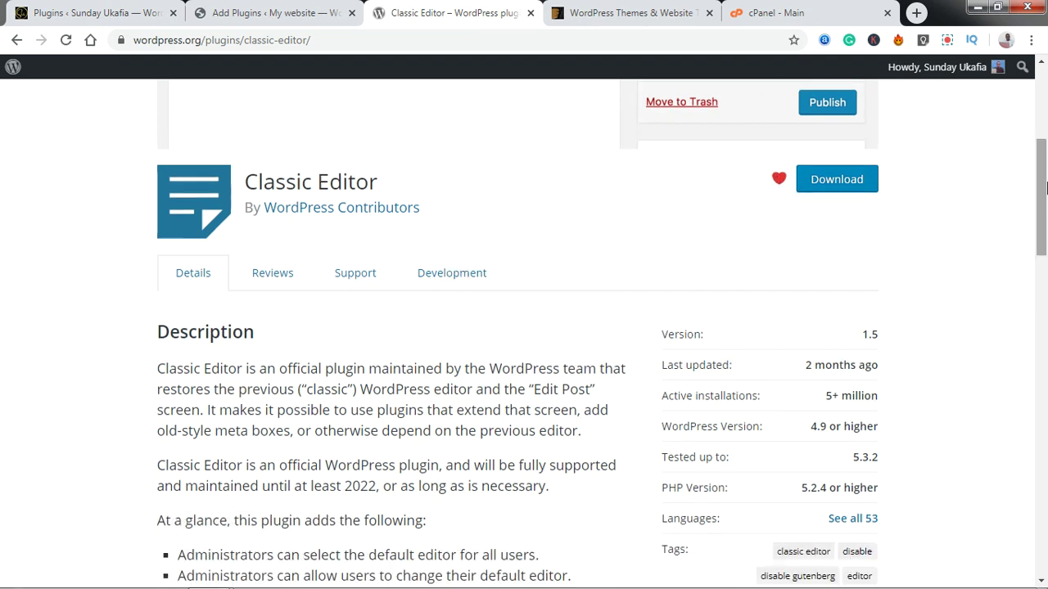
left_click(839, 184)
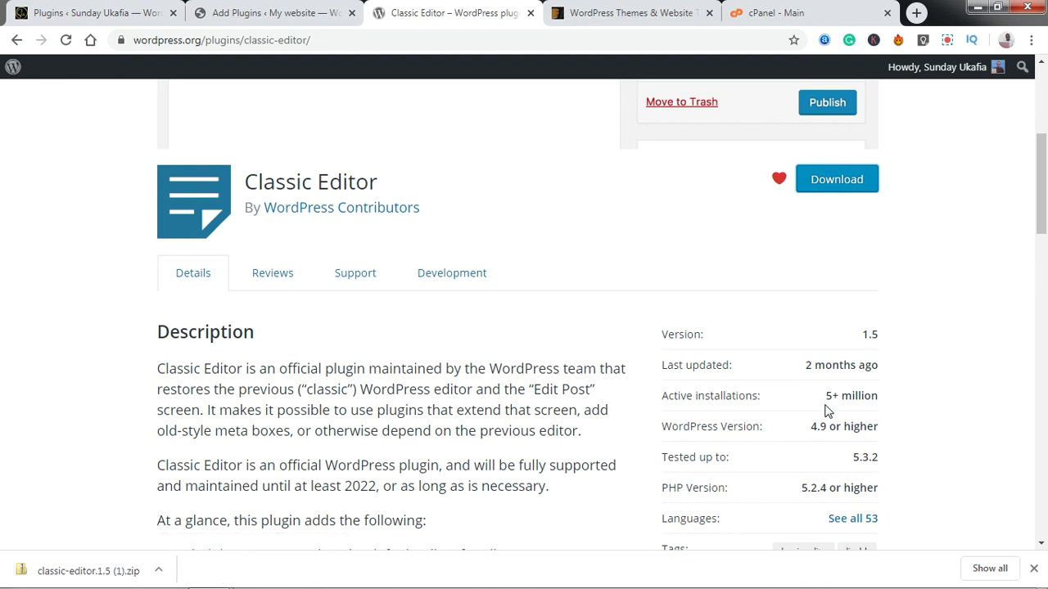
left_click(1033, 569)
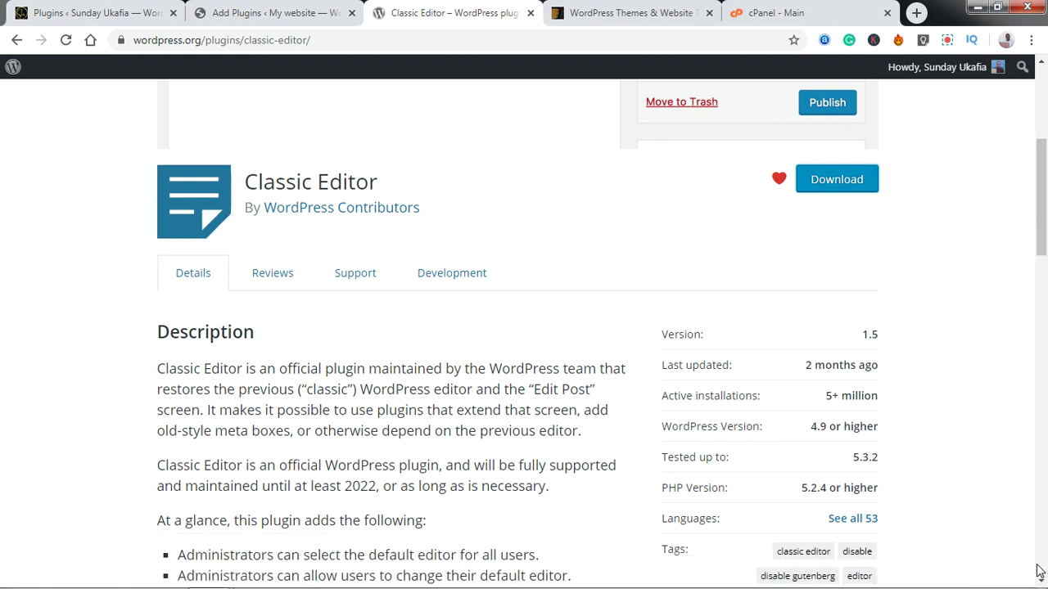
In the My website dashboard, upload and install the plugin from classic-editor.1.5.zip in Downloads, and activate it.
left_click(303, 8)
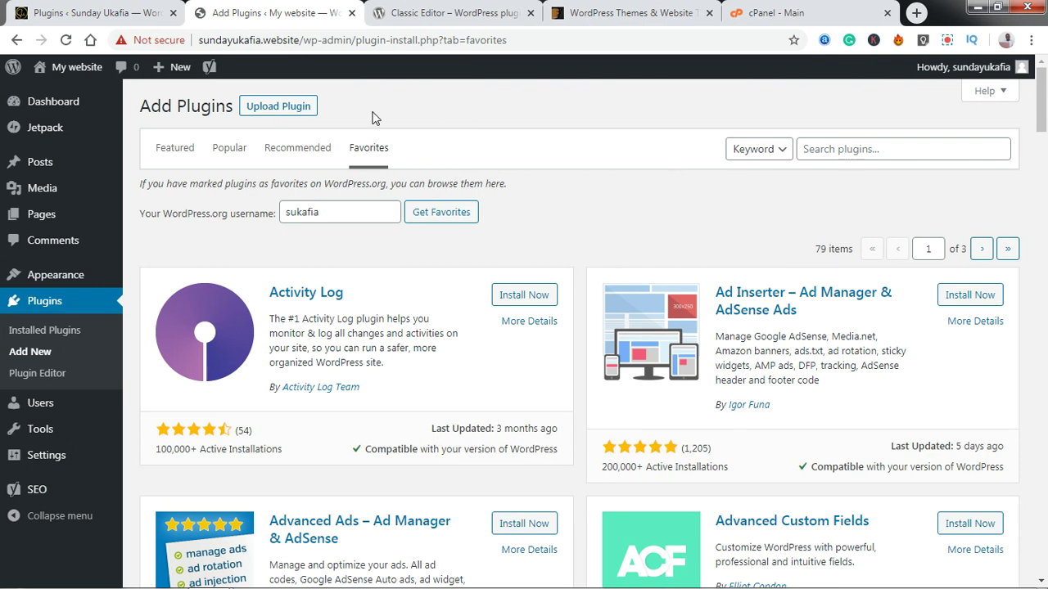
left_click(286, 108)
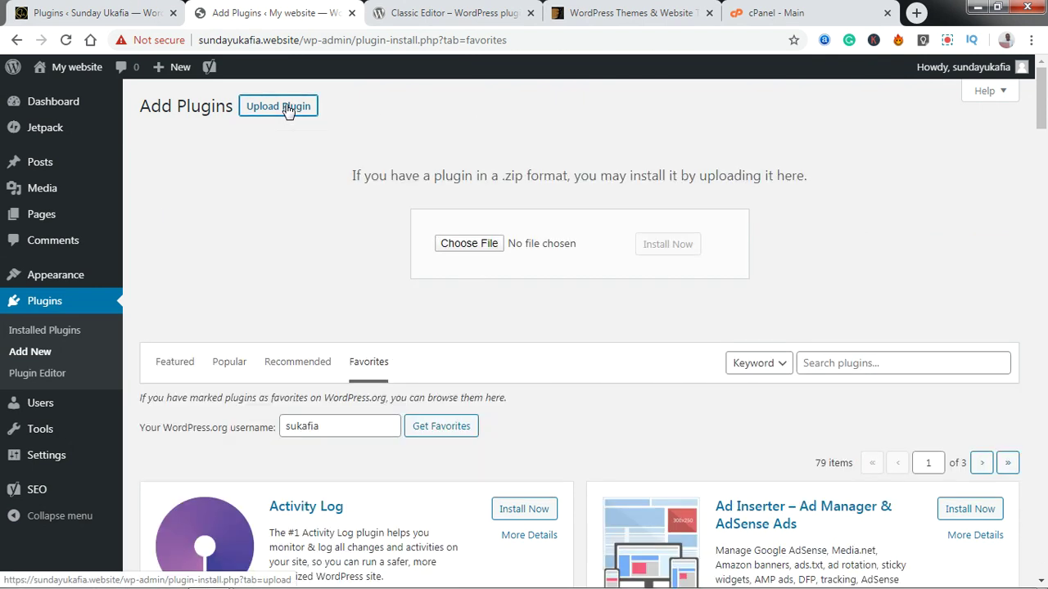
left_click(472, 248)
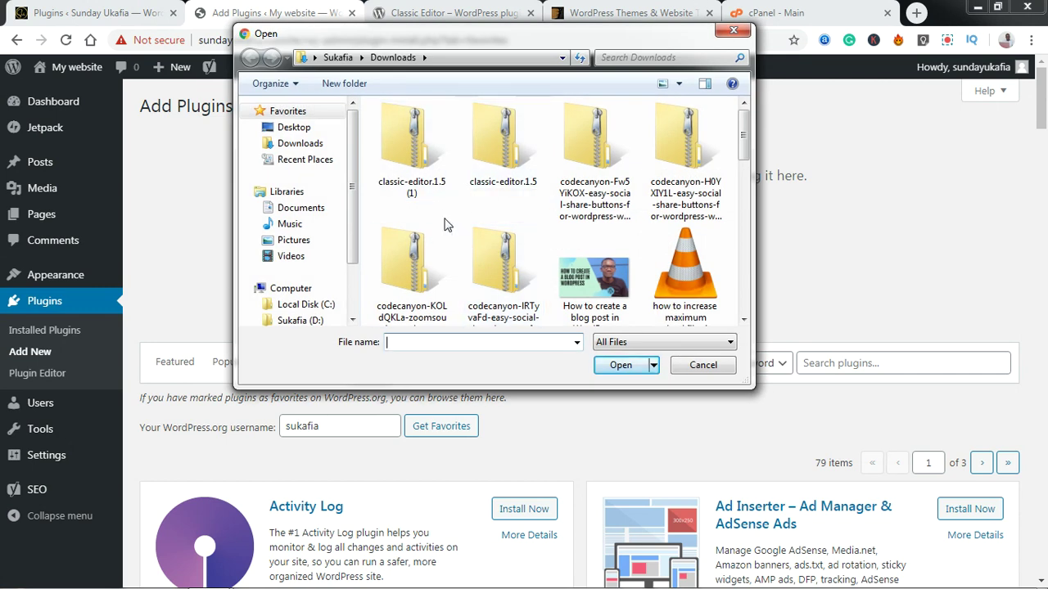
double_click(505, 144)
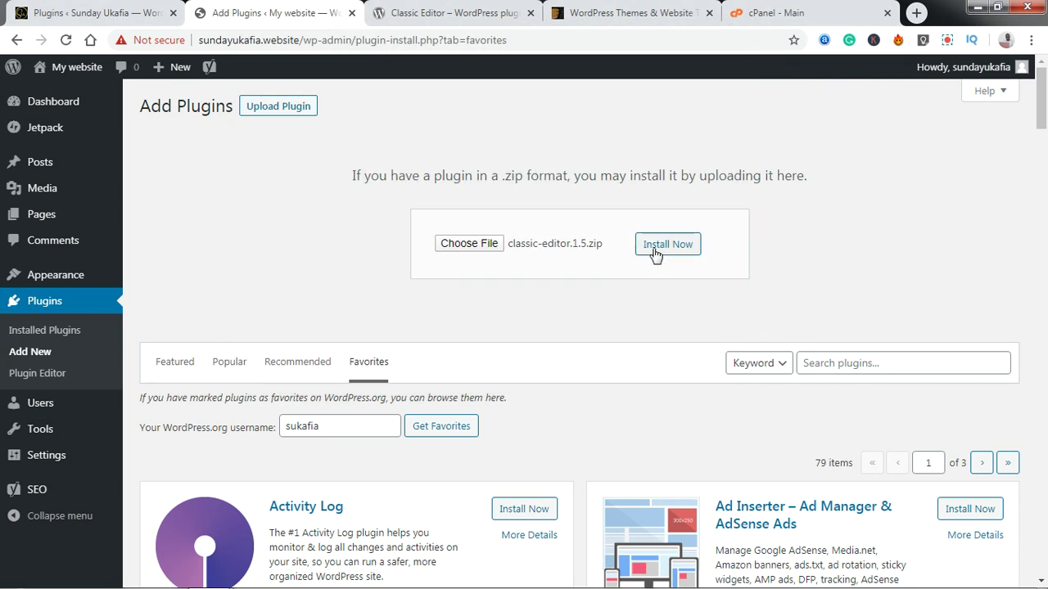
left_click(665, 246)
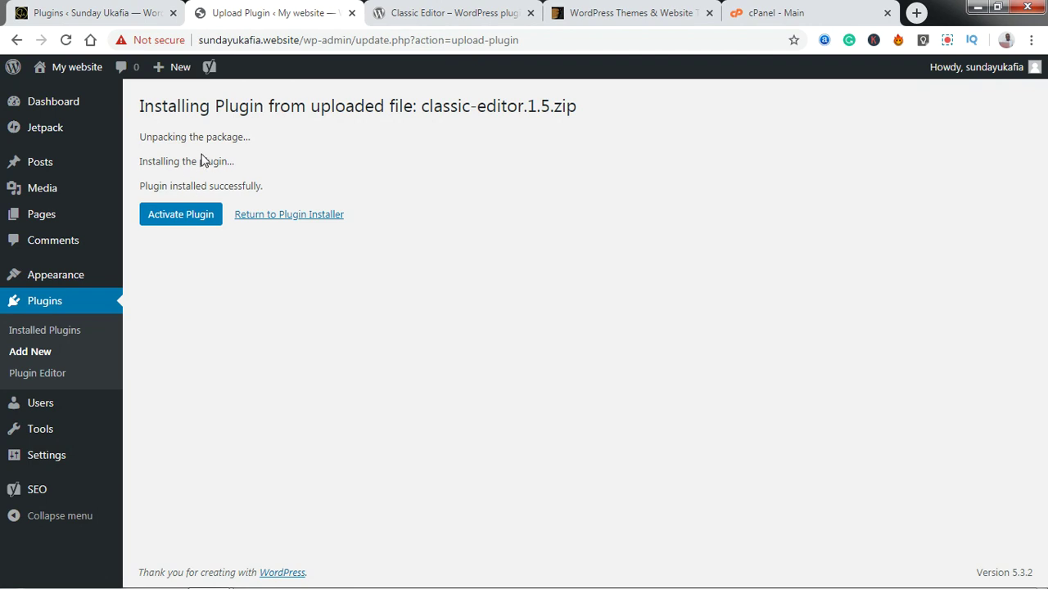
left_click(181, 227)
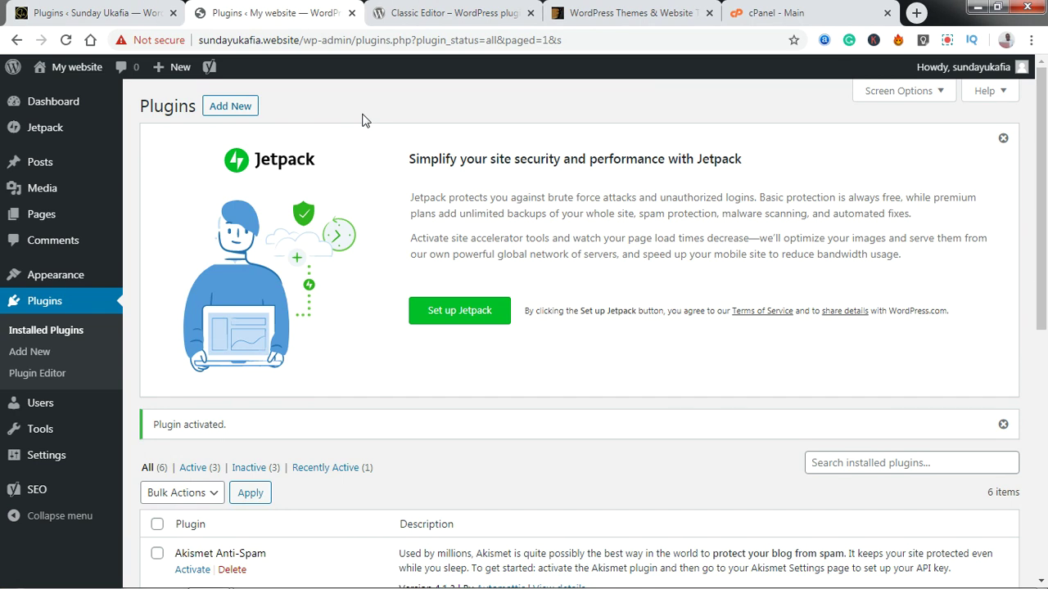
Switch to ThemeForest and download the installable WordPress file only for the purchased Easy Social Share Buttons for WordPress.
left_click(620, 7)
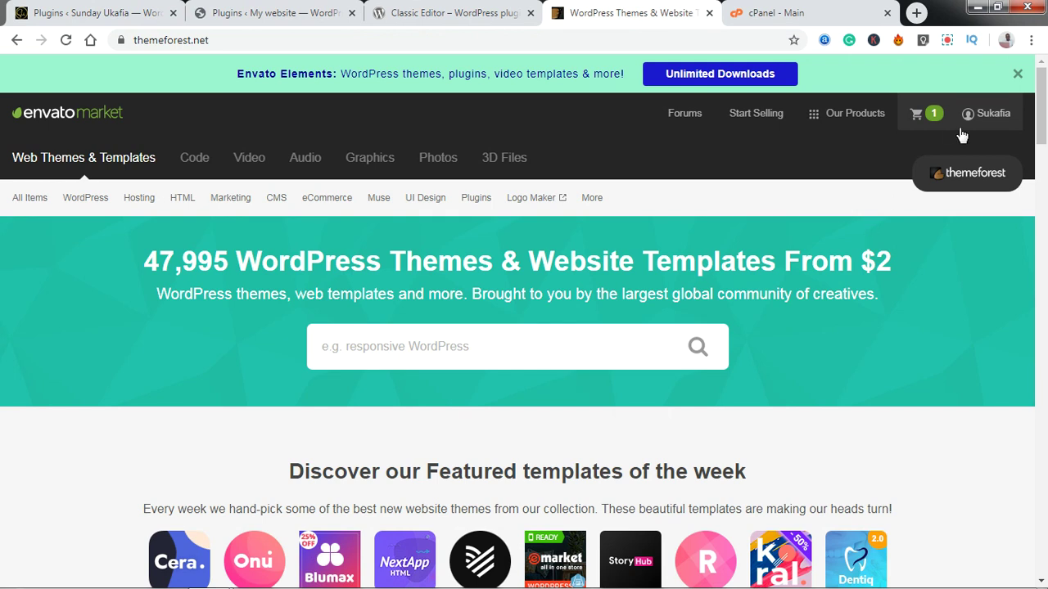
mouse_move(982, 115)
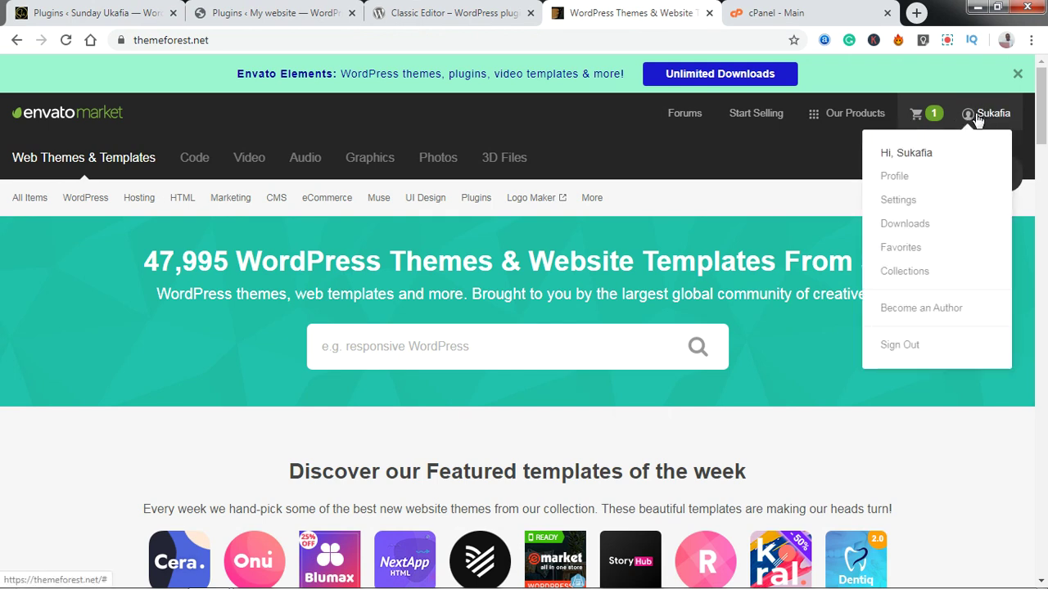
left_click(909, 224)
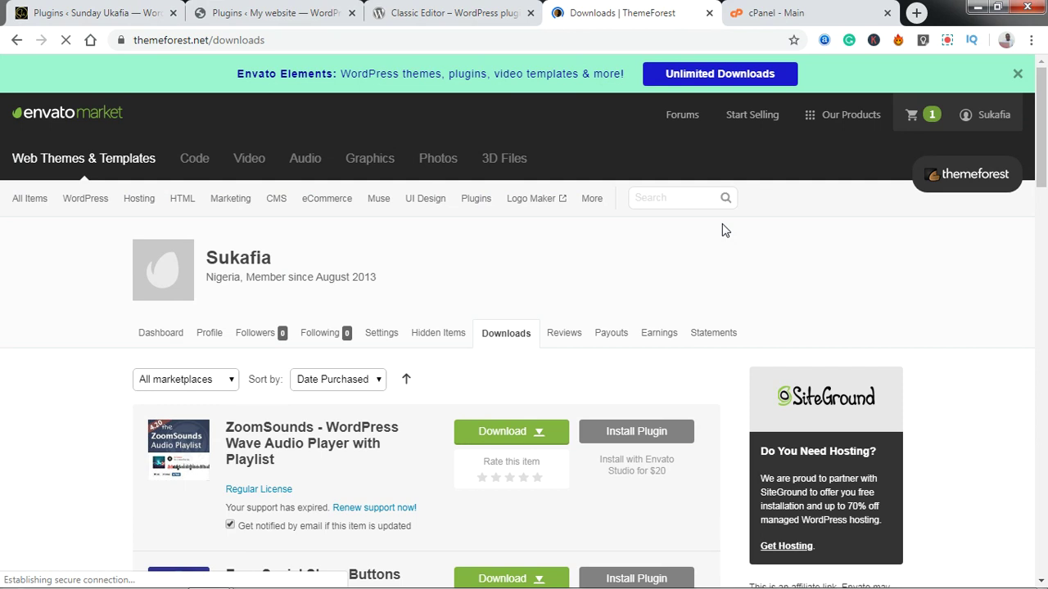
left_click_drag(1044, 106, 1045, 146)
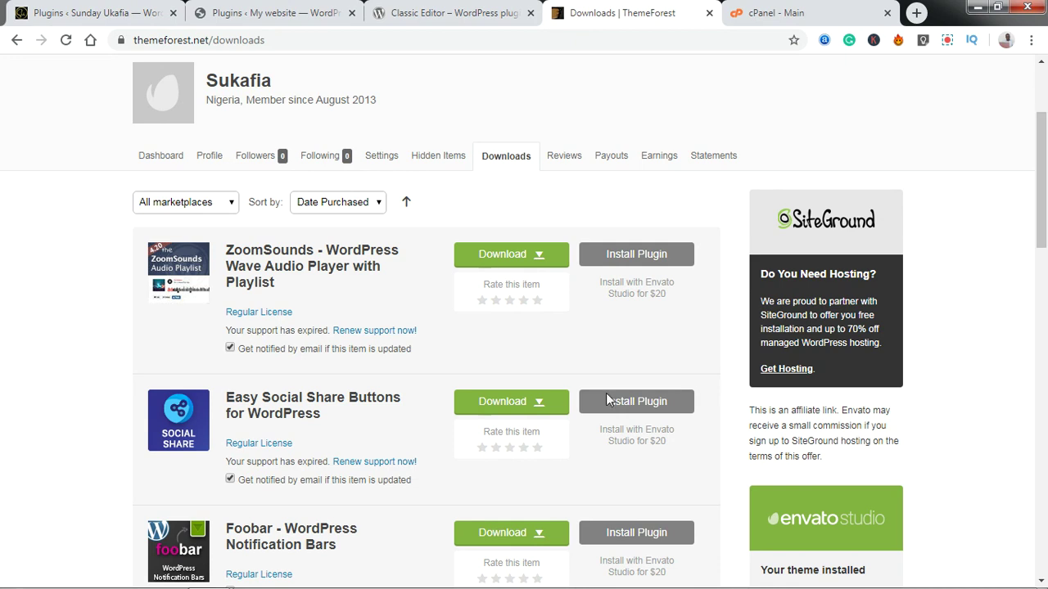
left_click(546, 407)
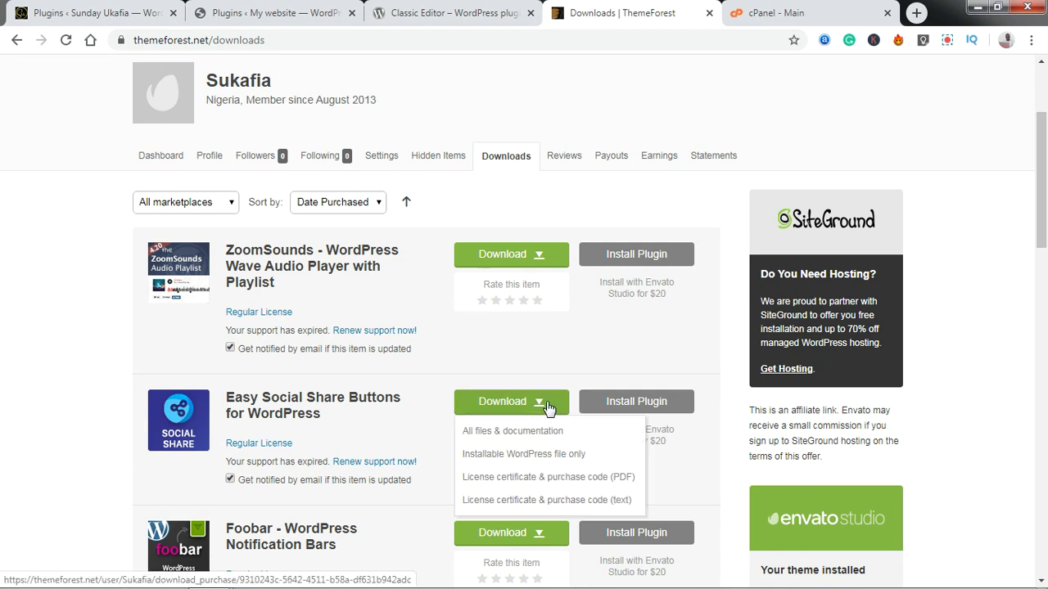
left_click(526, 460)
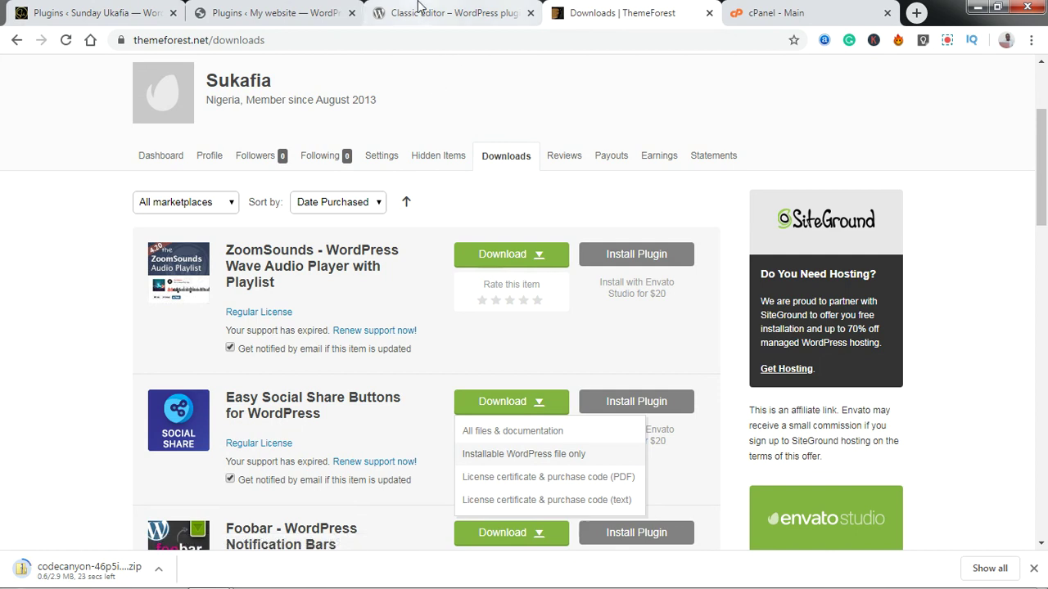
Return to the My website dashboard, dismiss the Jetpack banner and open the form for uploading a new plugin.
left_click(326, 10)
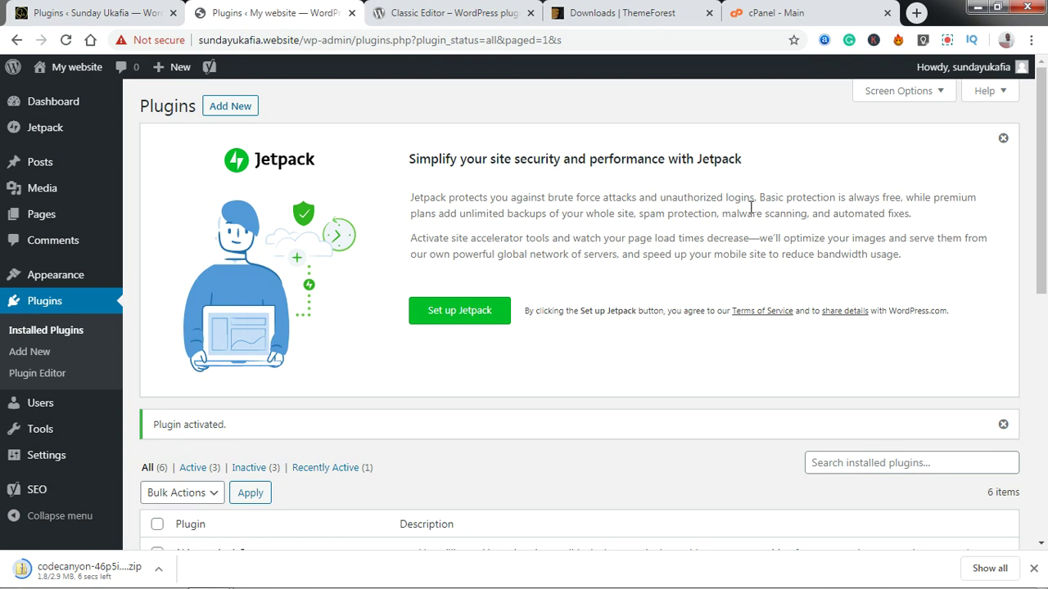
left_click(1003, 138)
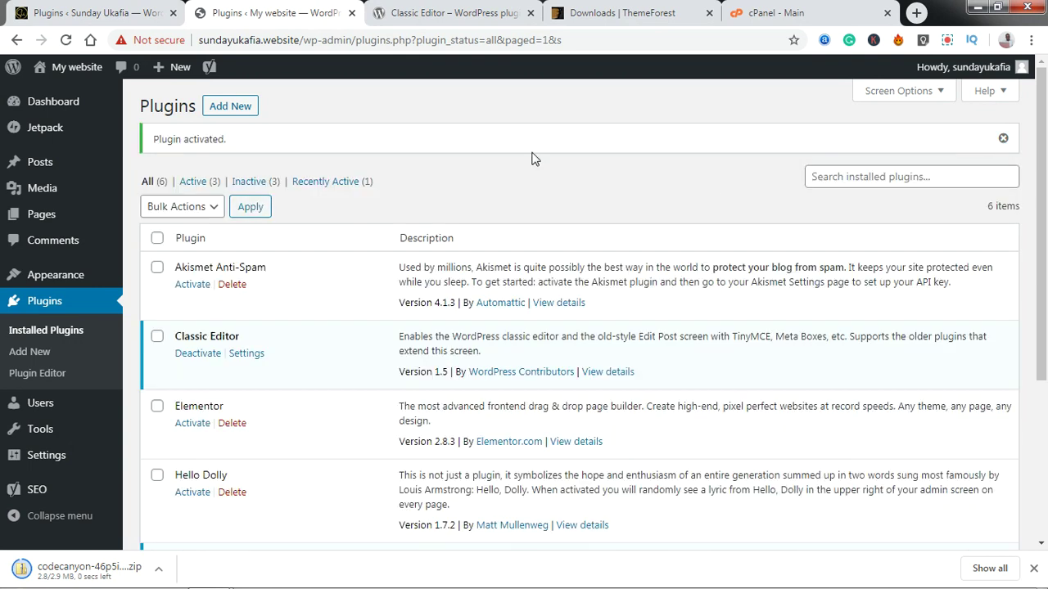
left_click(237, 111)
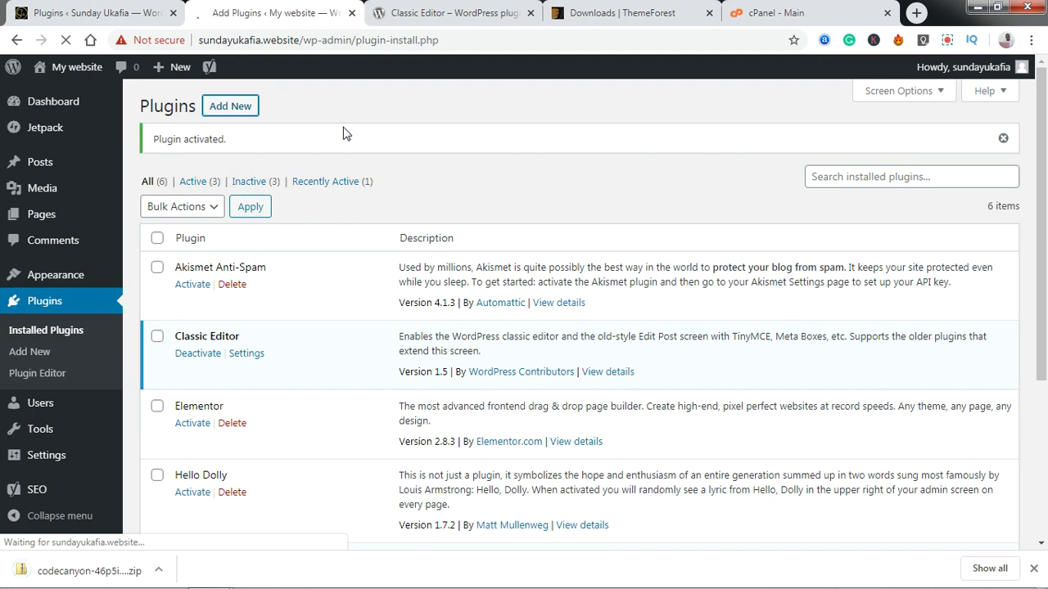
left_click(294, 109)
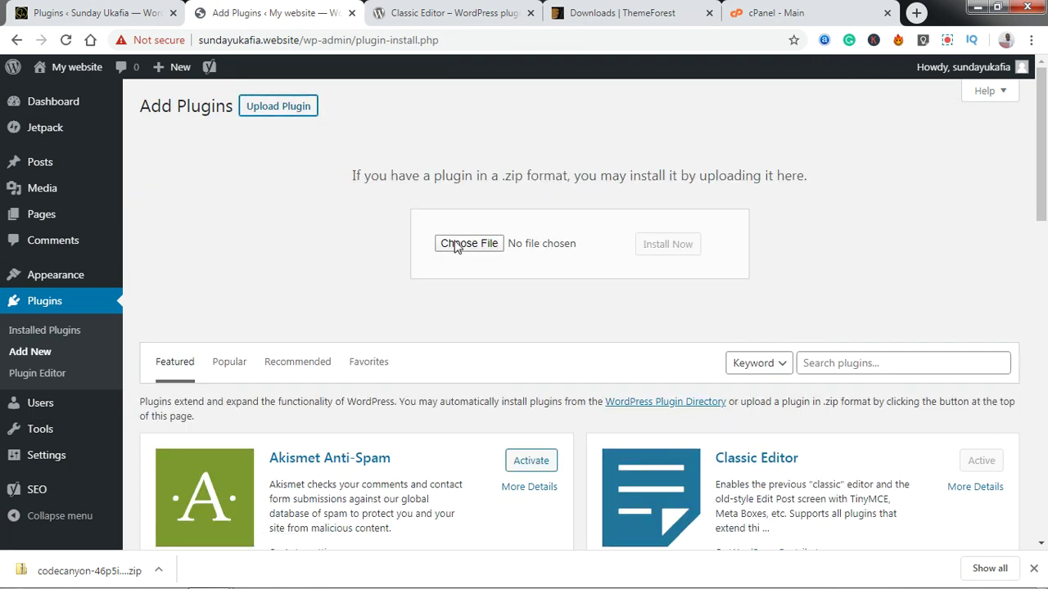
Try to install the downloaded CodeCanyon Easy Social Share Buttons zip with codecanyon-46p5iUub in its name, and return to the installed plugins.
left_click(458, 246)
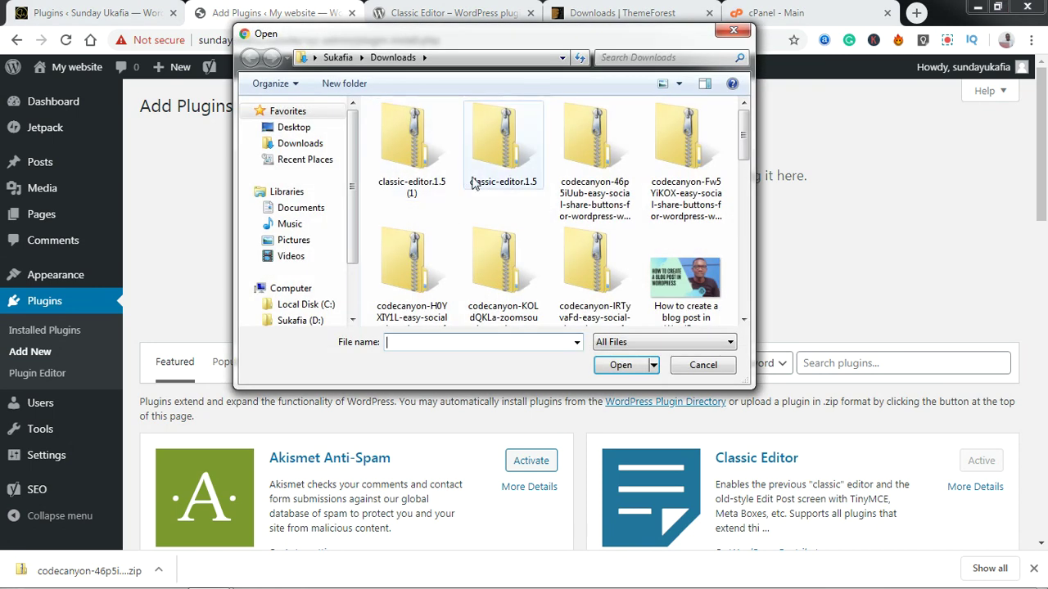
left_click(597, 176)
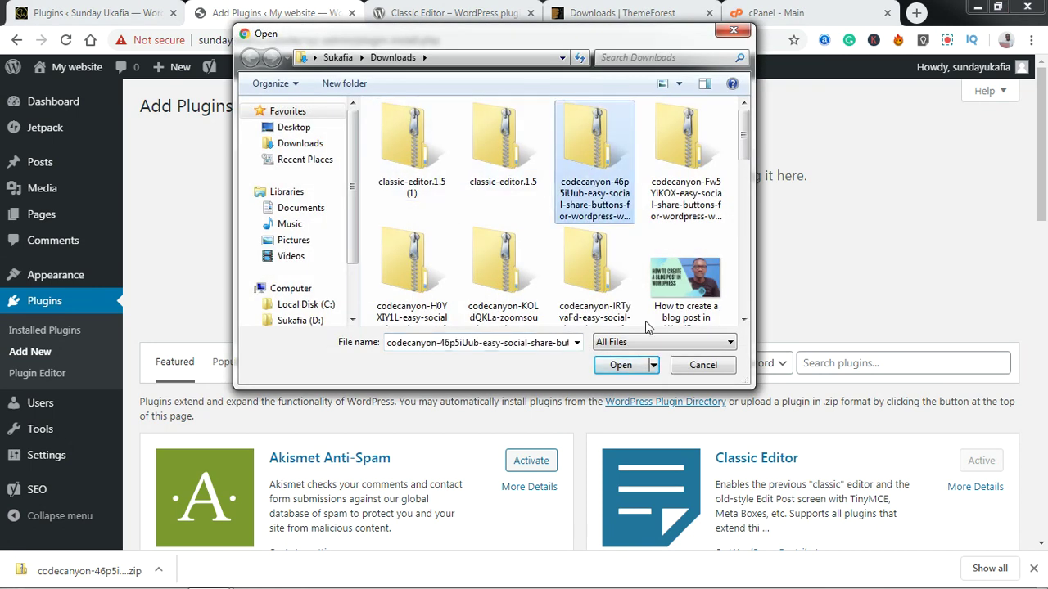
left_click(620, 365)
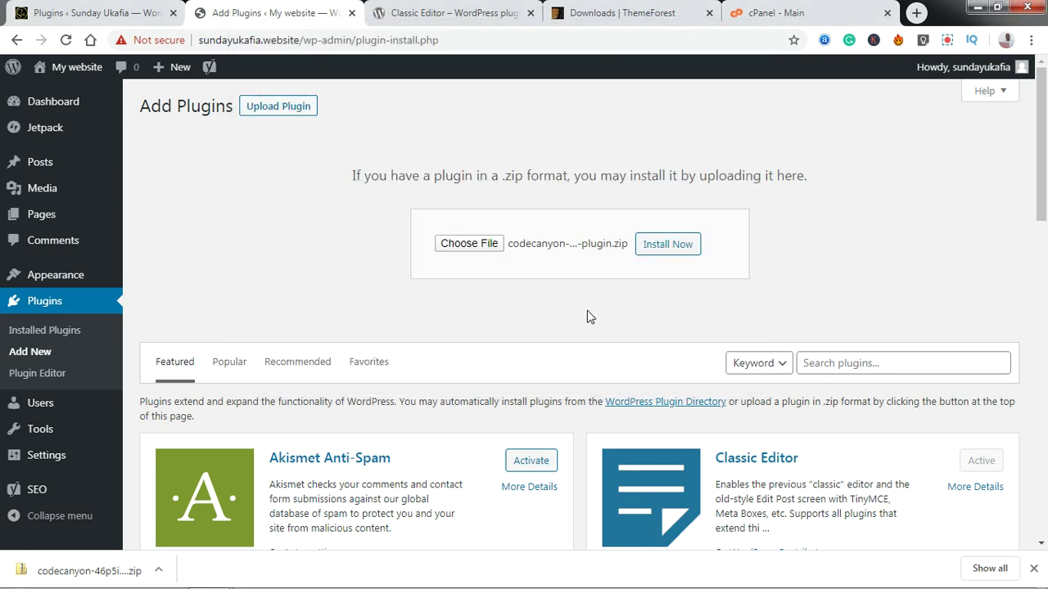
left_click(665, 246)
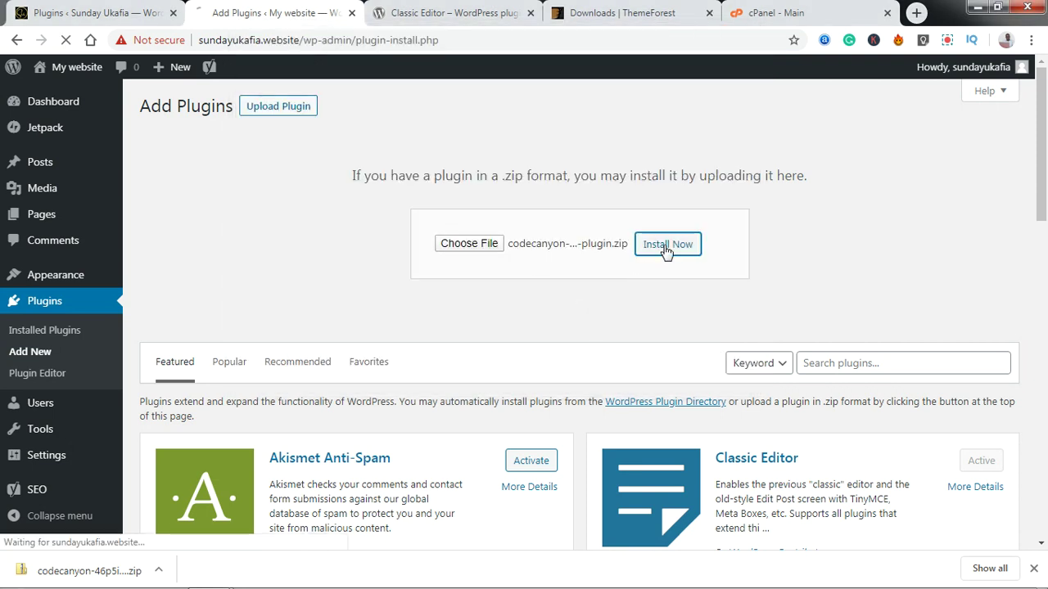
left_click(1034, 569)
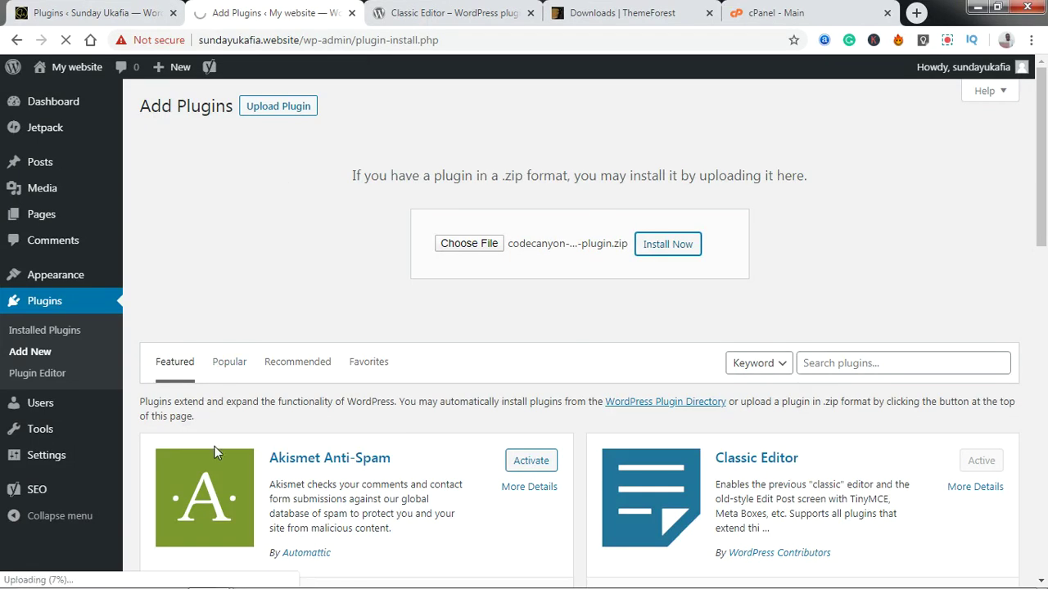
left_click(47, 329)
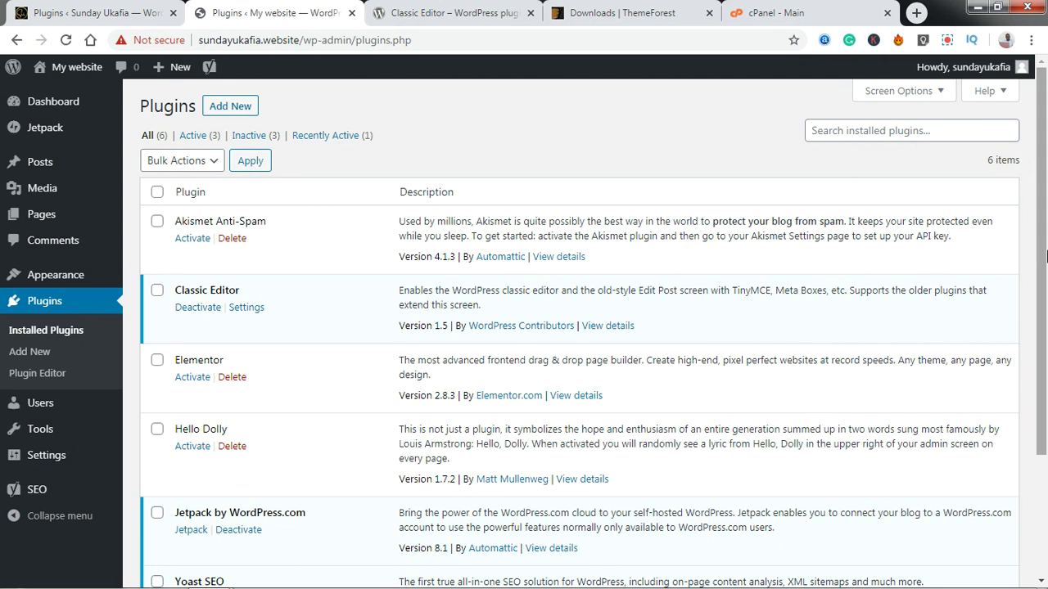
mouse_move(1045, 187)
left_mouse_down()
mouse_move(1045, 226)
mouse_move(1045, 185)
left_mouse_up()
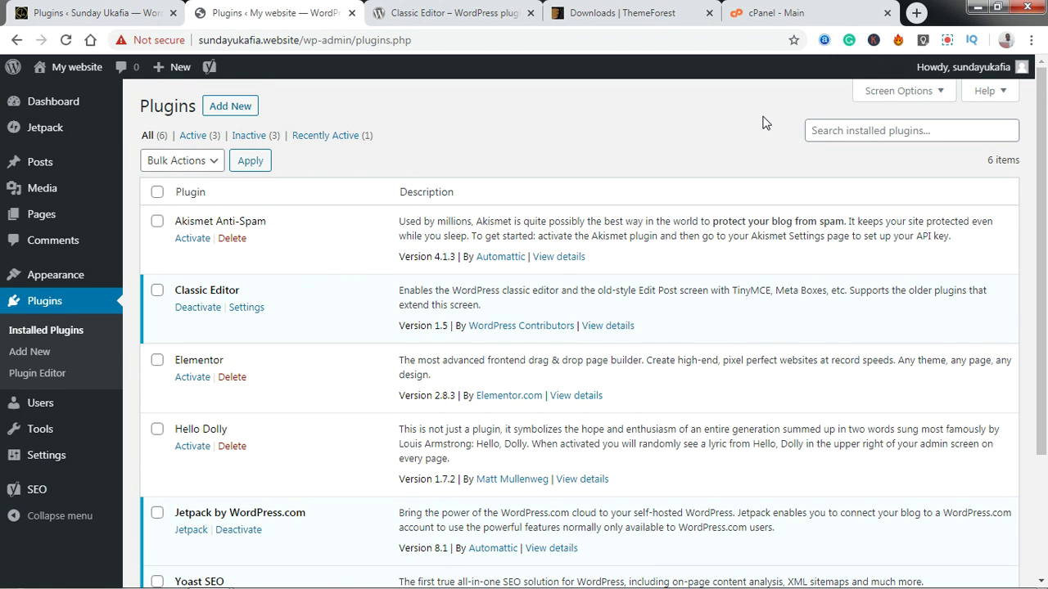
Open the cPanel login page in a new browser tab by adding /cpanel to the personal site's domain.
left_click(915, 12)
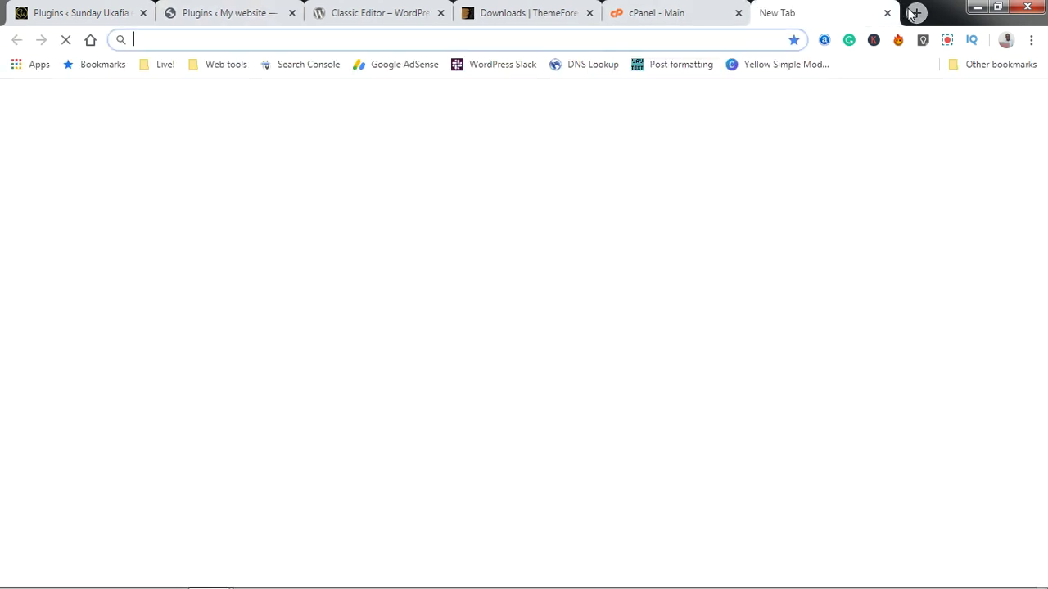
type("sun")
key("Right")
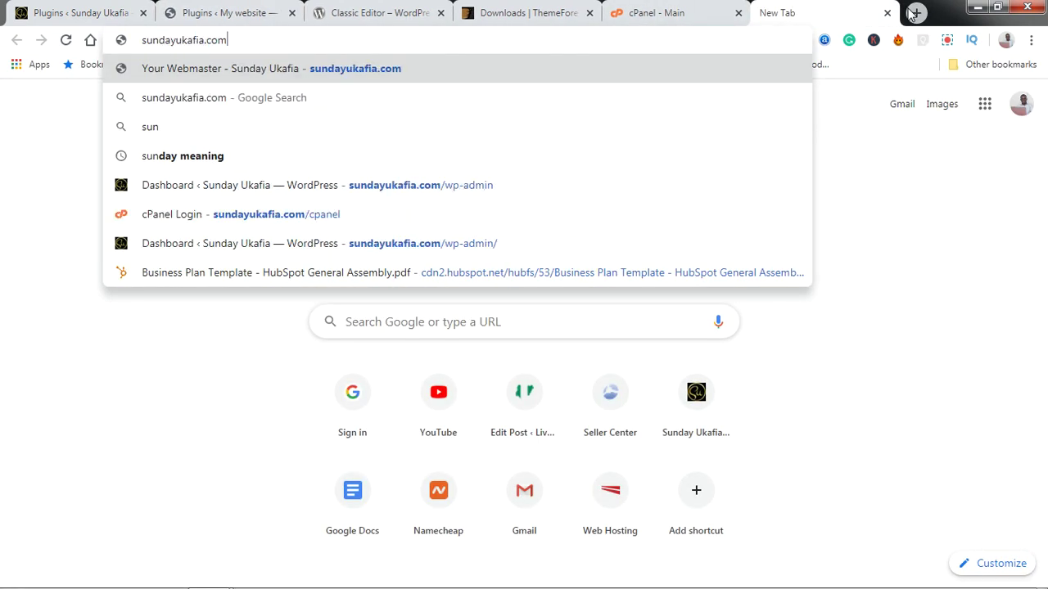
type("/cp")
key("Right")
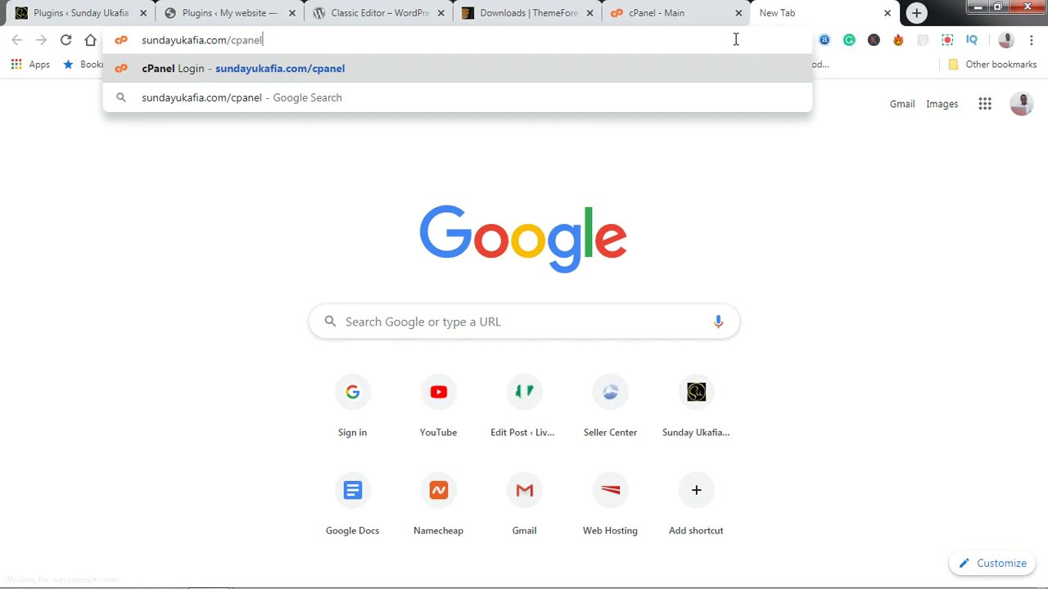
key("Return")
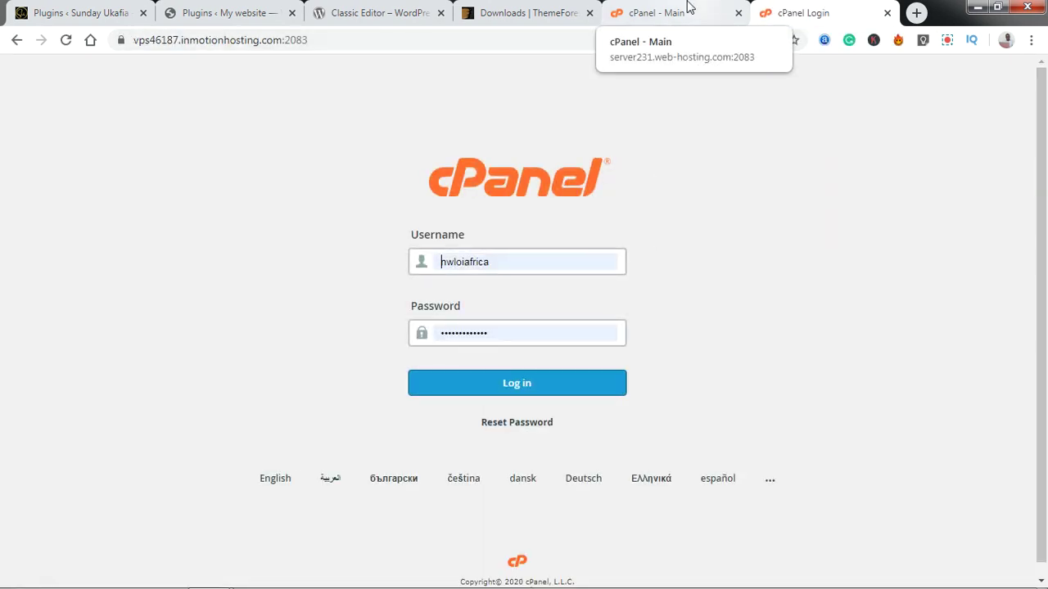
Switch to the logged-in cPanel session and open the public_html folder in its File Manager.
left_click(688, 6)
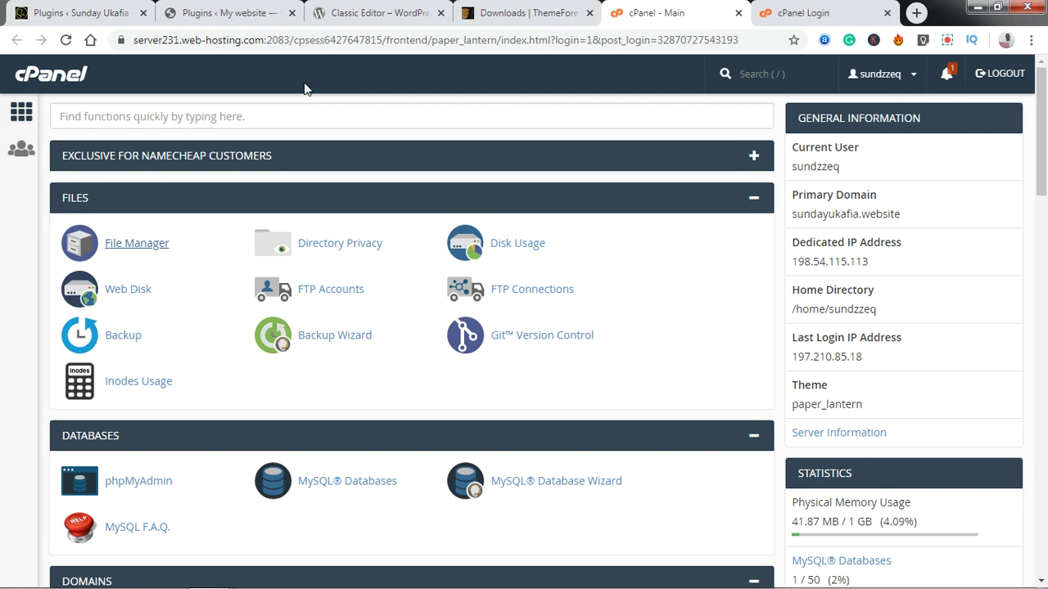
left_click(136, 248)
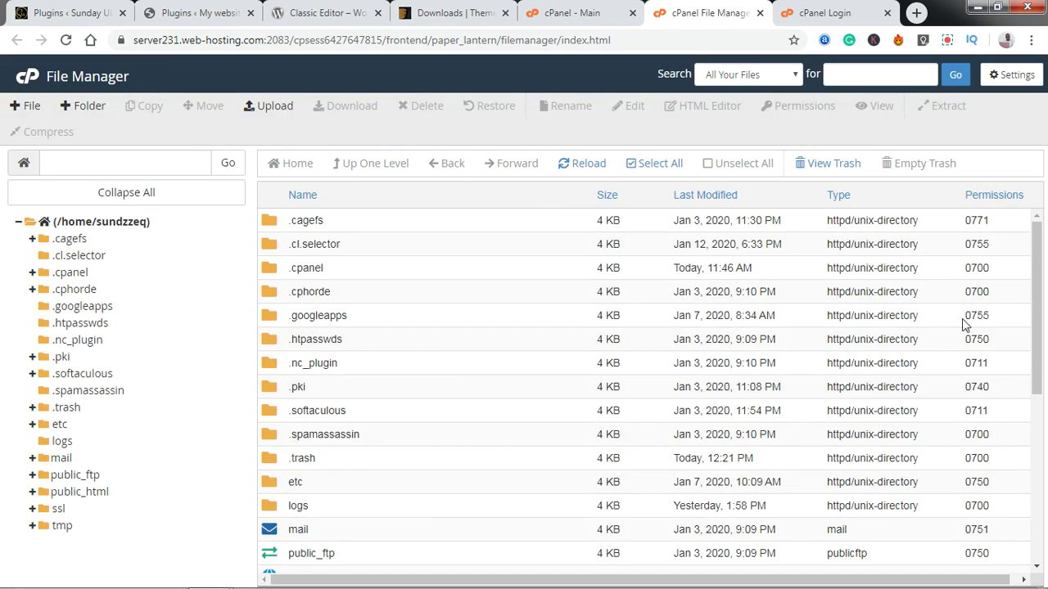
scroll(1036, 256, "down", 3)
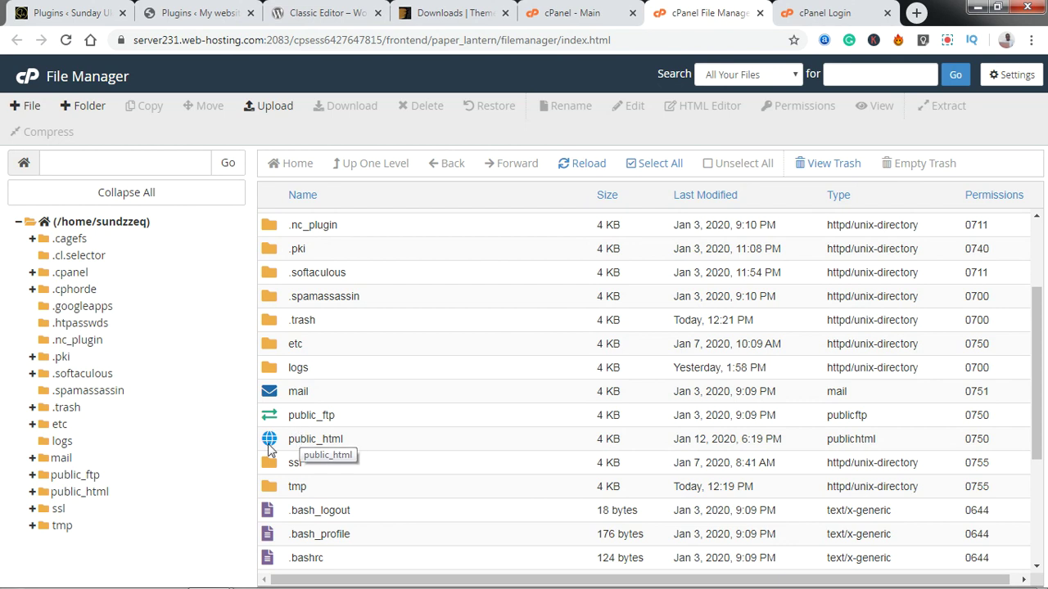
double_click(270, 442)
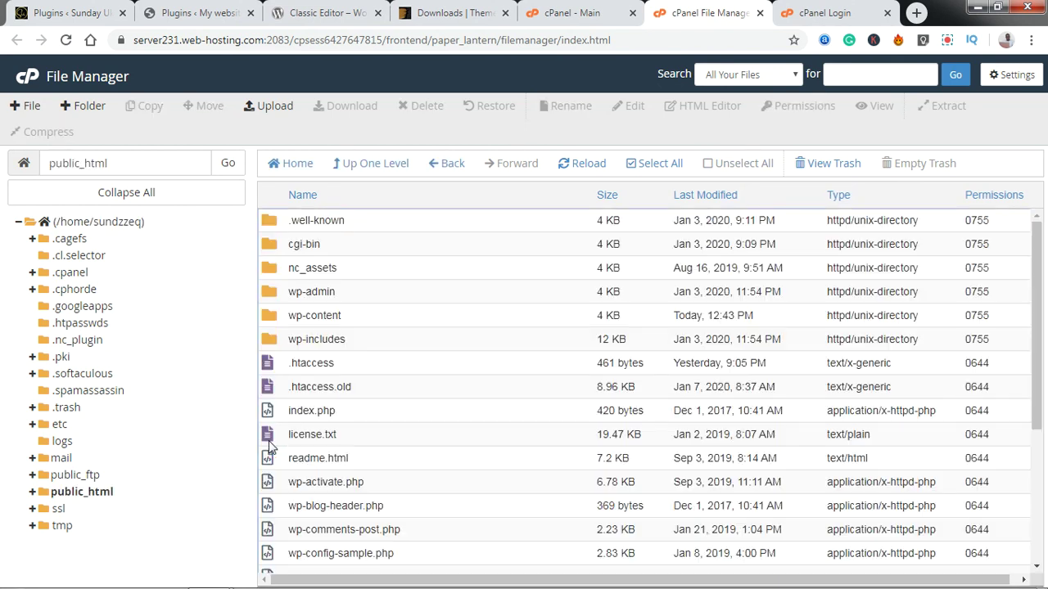
Open the wp-content folder inside public_html and go into its plugins folder.
double_click(267, 318)
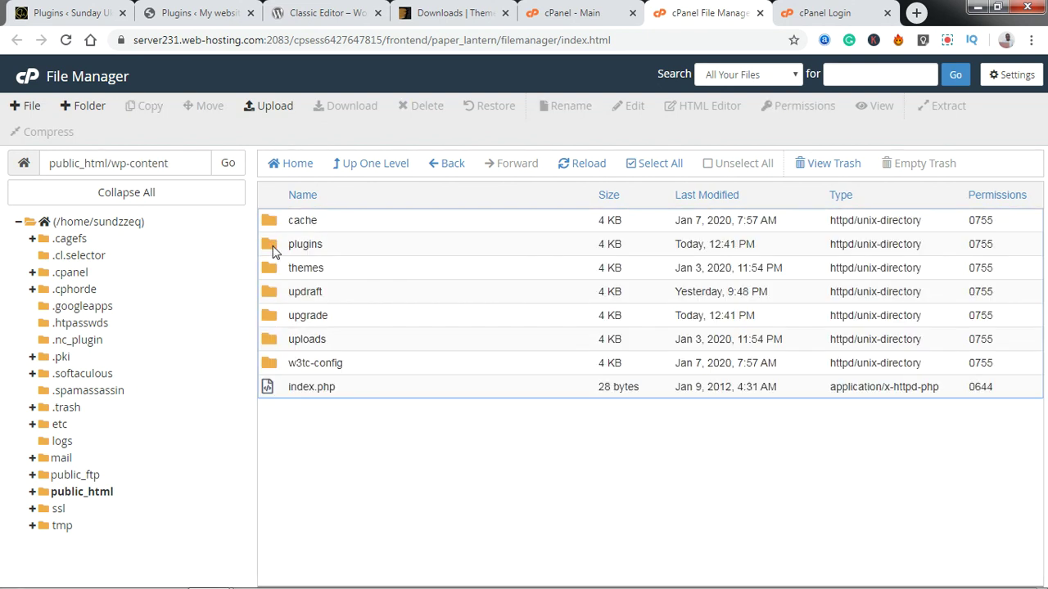
double_click(267, 246)
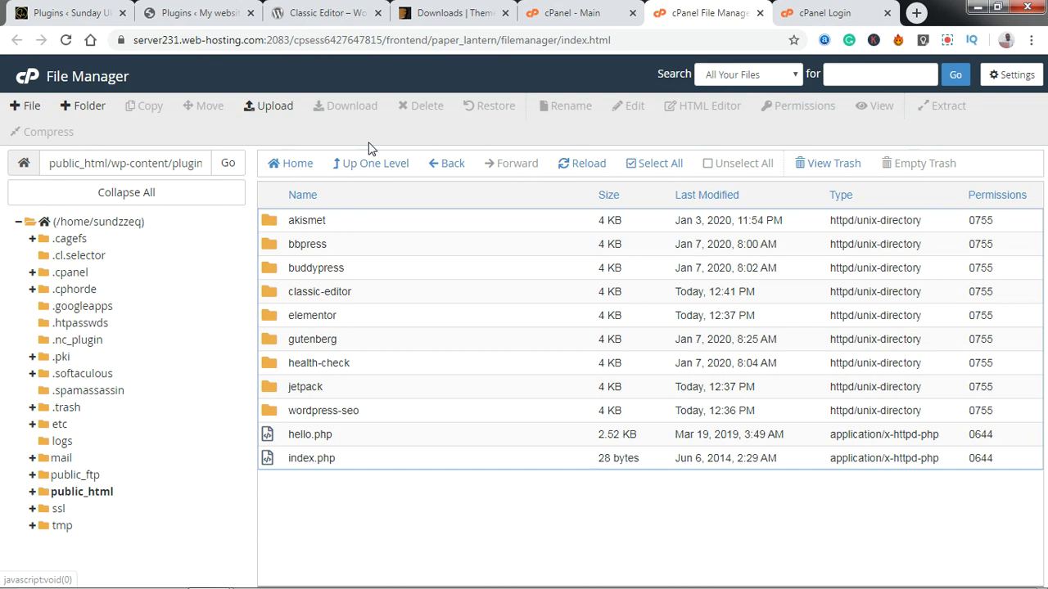
Switch to the WordPress installed plugins page, deactivate and delete the Classic Editor plugin, and refresh the plugin list.
left_click(219, 9)
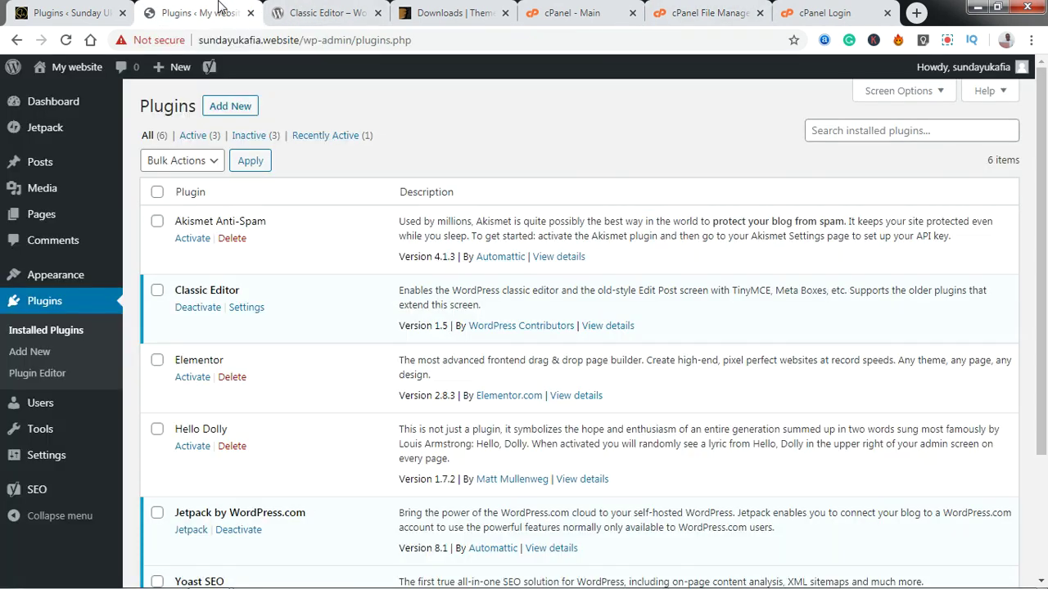
left_click(203, 315)
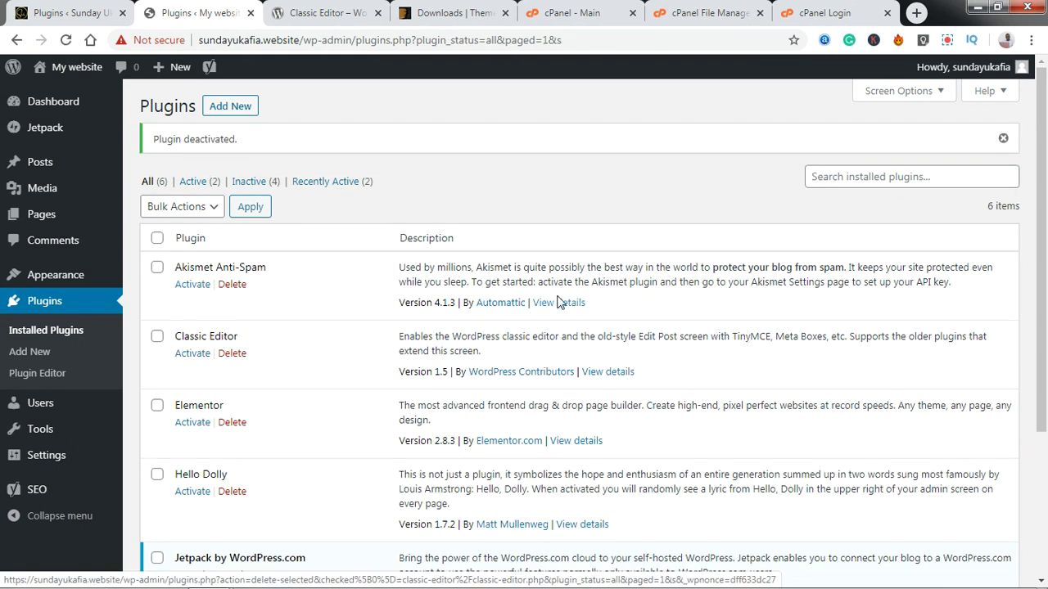
left_click_drag(1041, 258, 1045, 352)
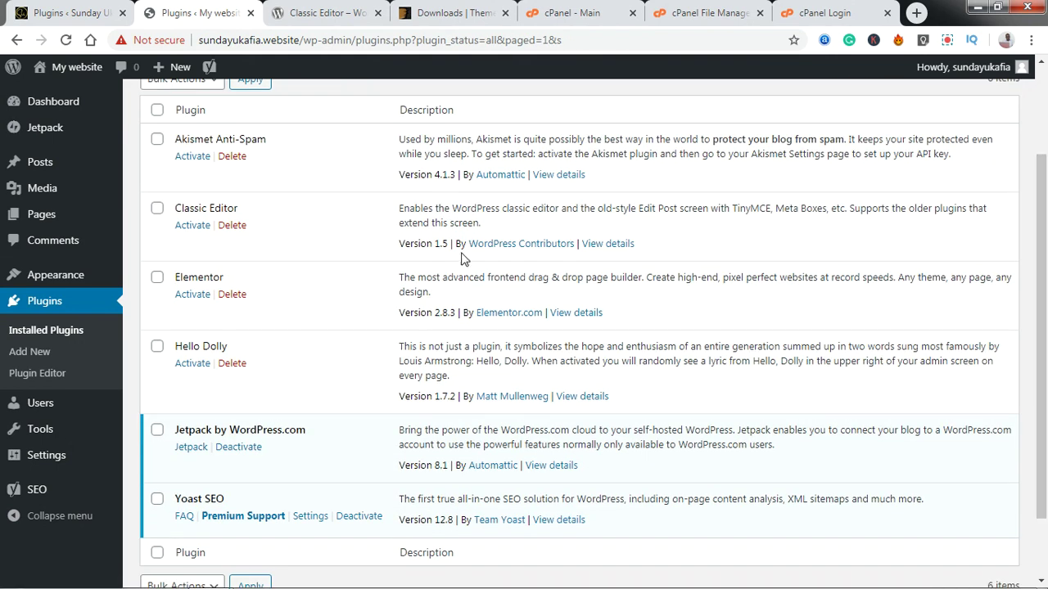
left_click(231, 226)
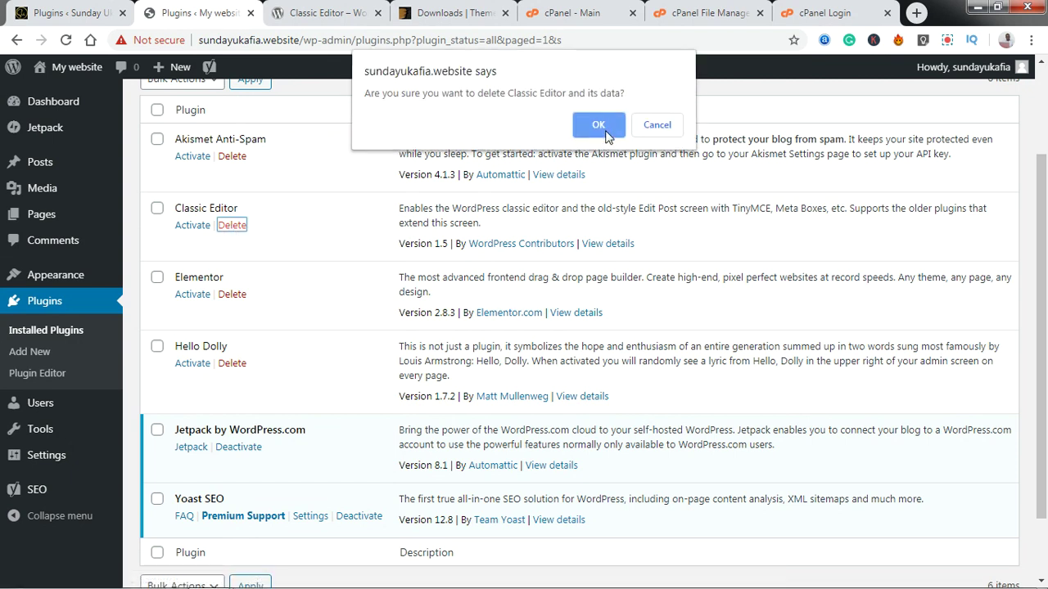
left_click(598, 125)
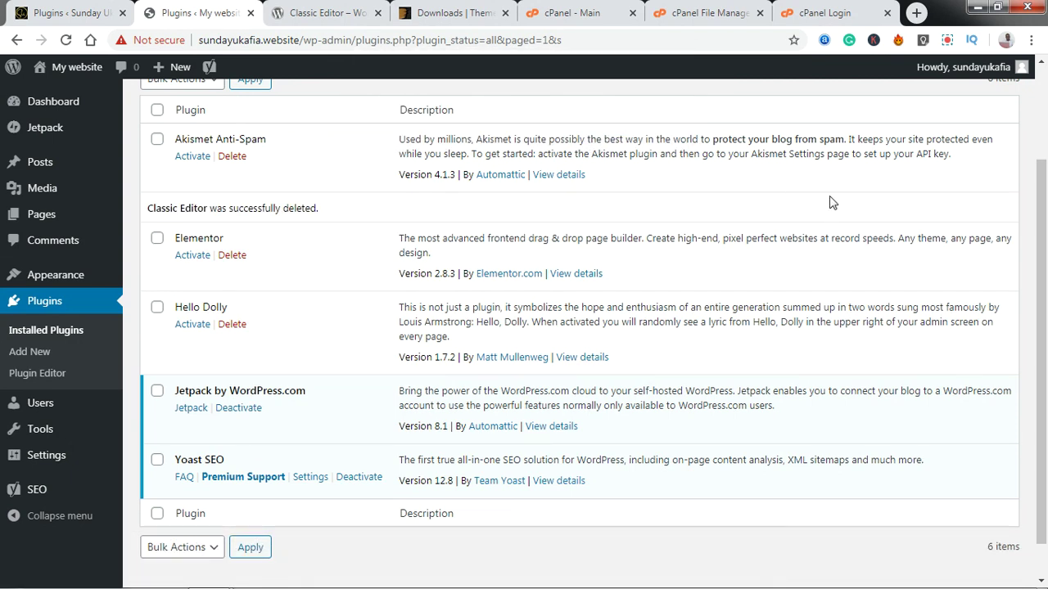
left_click(80, 339)
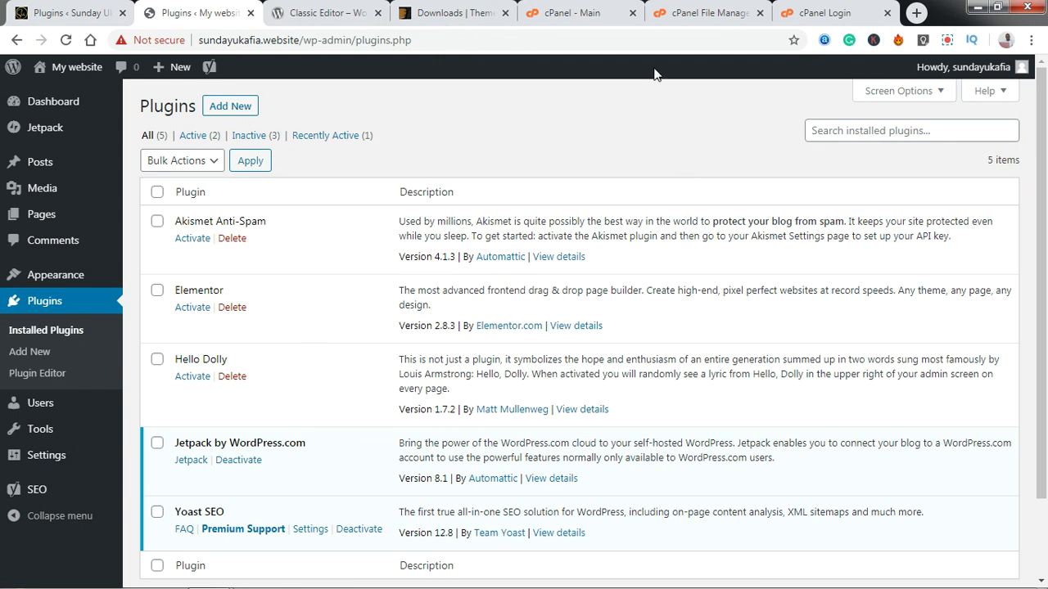
Return to the cPanel File Manager, reload the plugins folder and upload classic-editor.1.5.zip from Downloads into it.
left_click(706, 8)
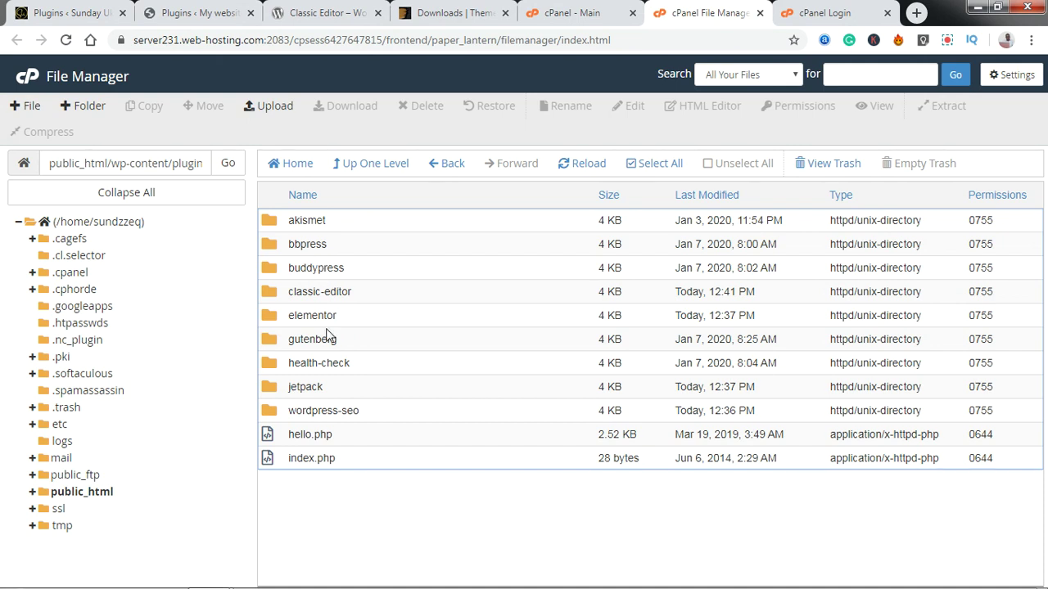
left_click(573, 166)
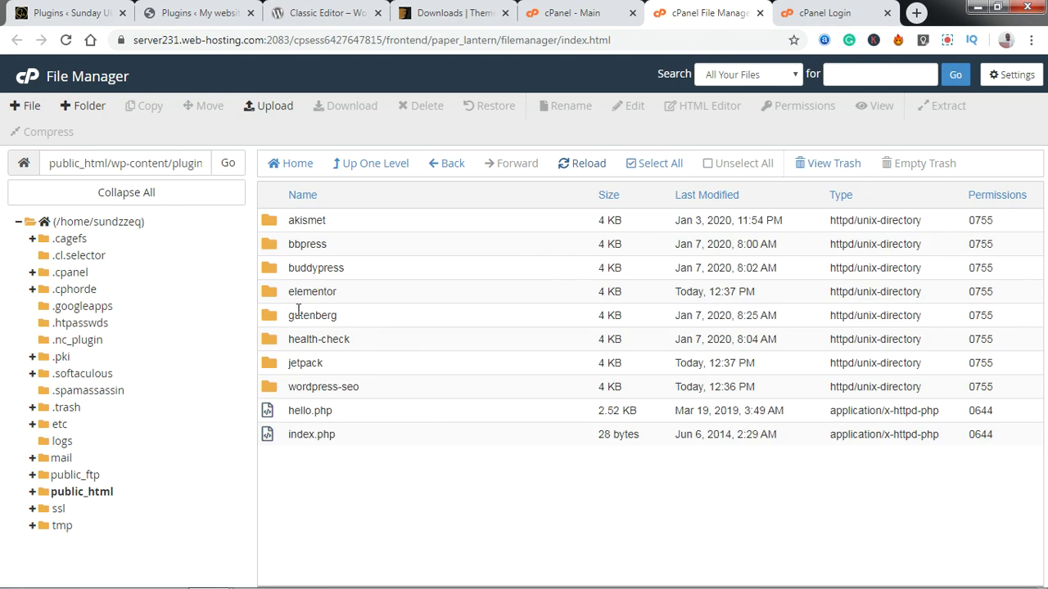
left_click(272, 109)
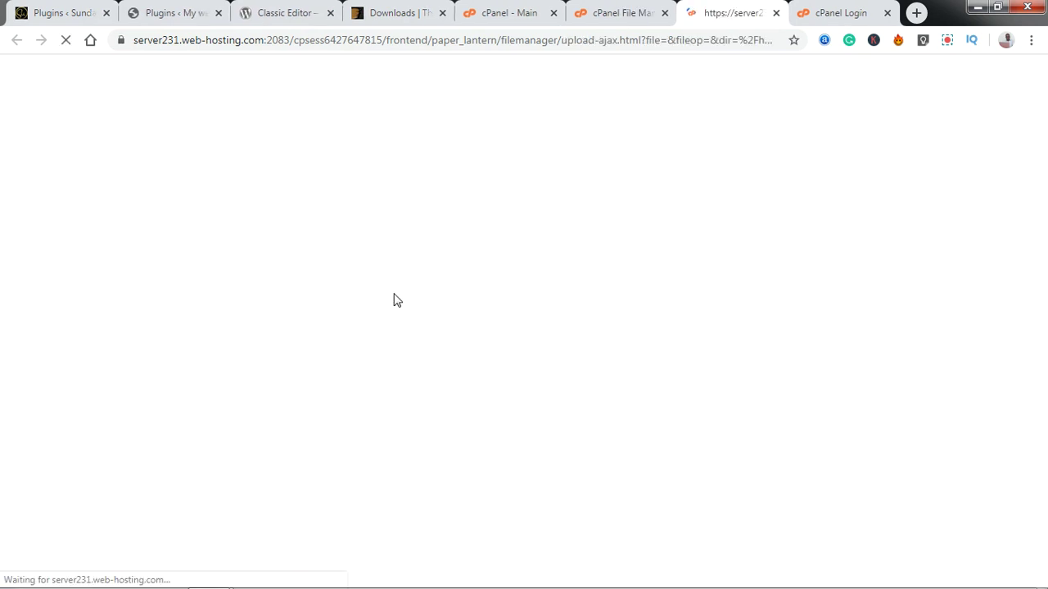
left_click(516, 324)
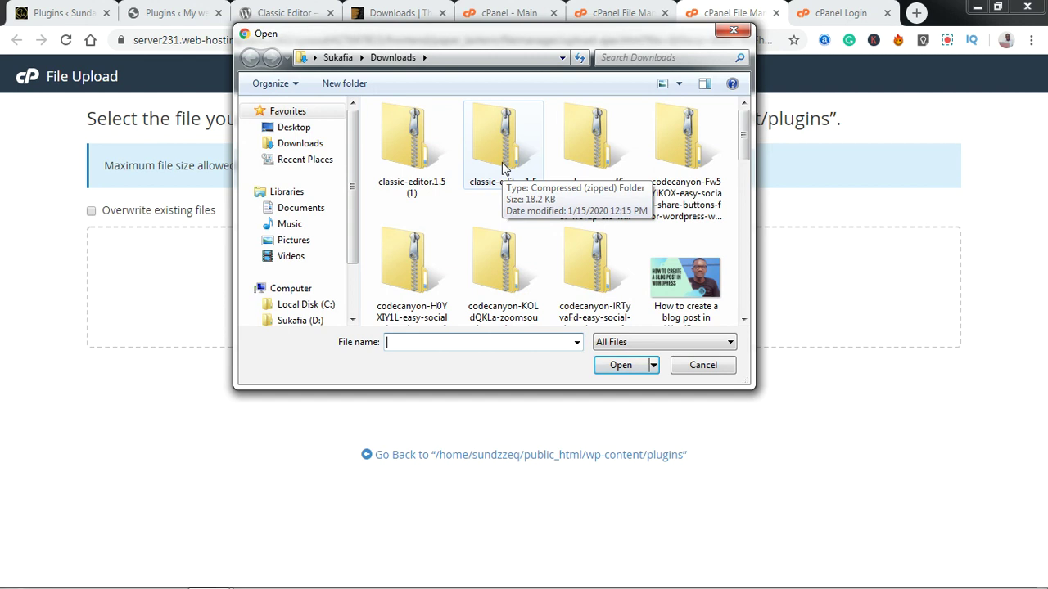
double_click(501, 157)
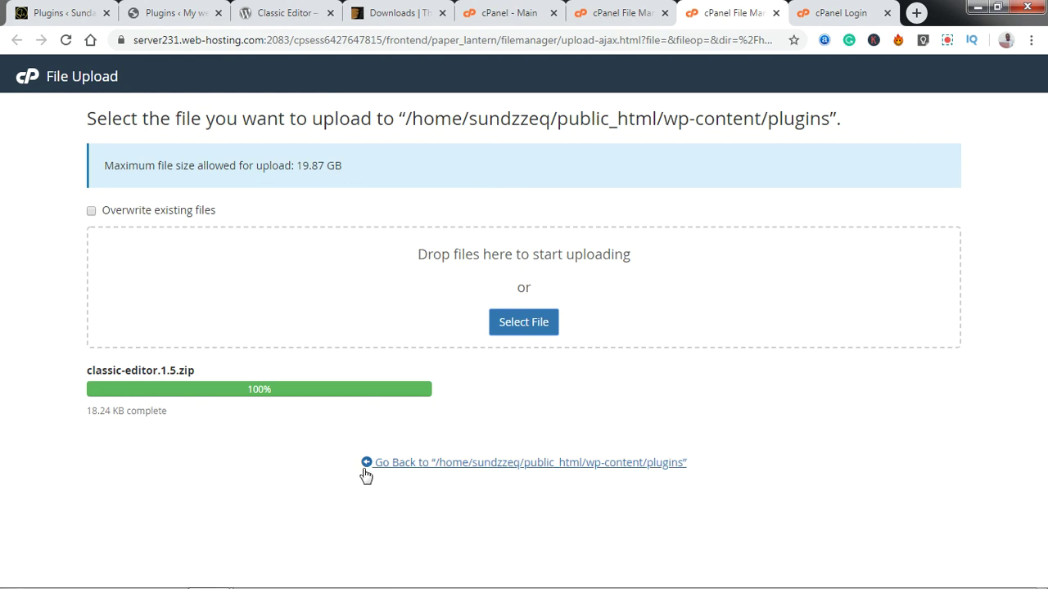
left_click(434, 467)
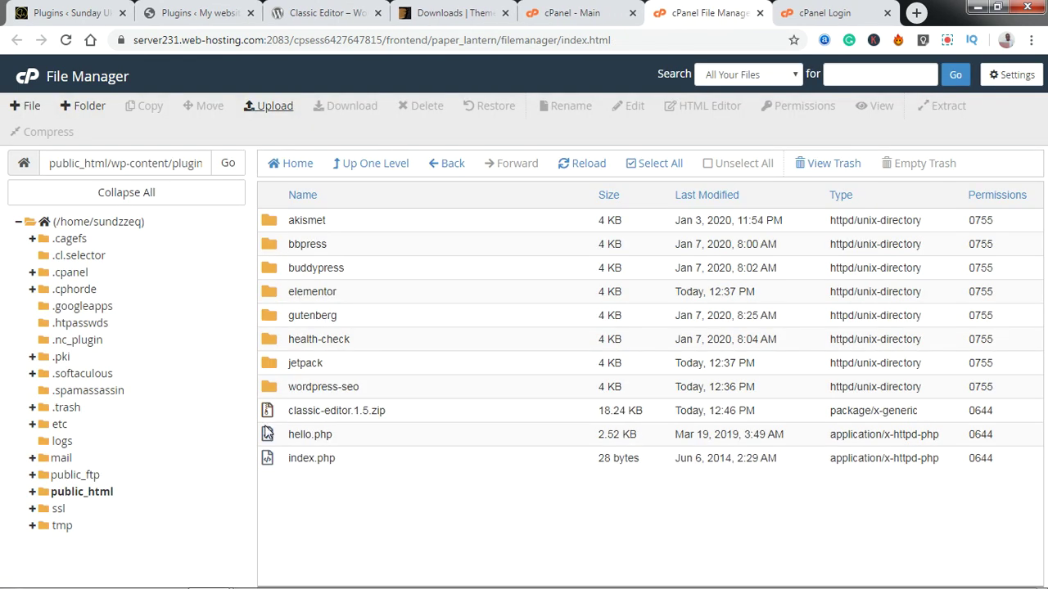
Arrange the Classic Editor and WordPress plugins tabs beside File Manager, extract classic-editor.1.5.zip into /public_html/wp-content/plugins, and reload the folder.
left_click(268, 414)
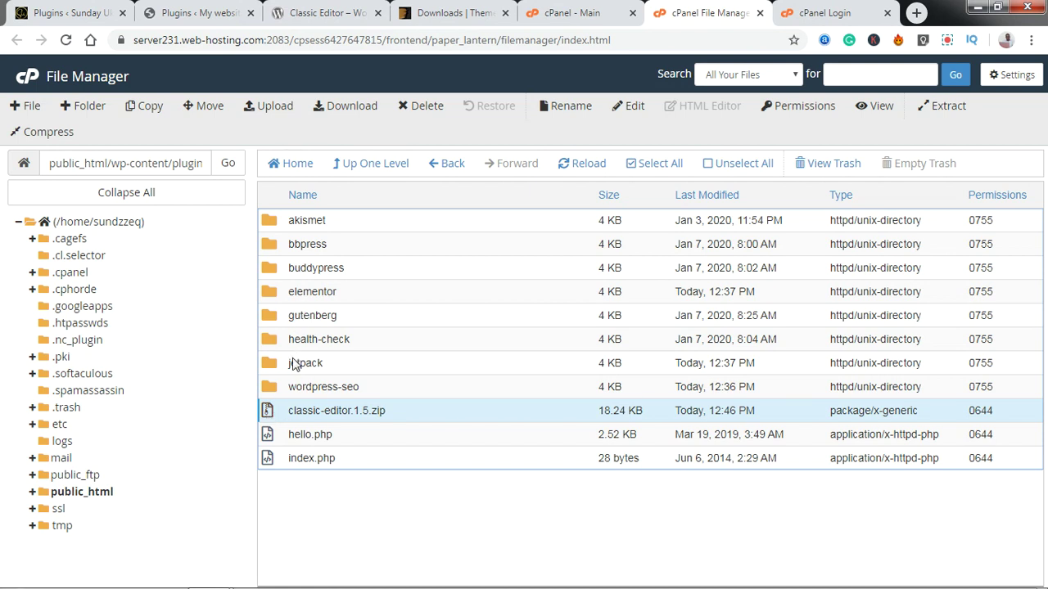
left_click_drag(324, 7, 575, 7)
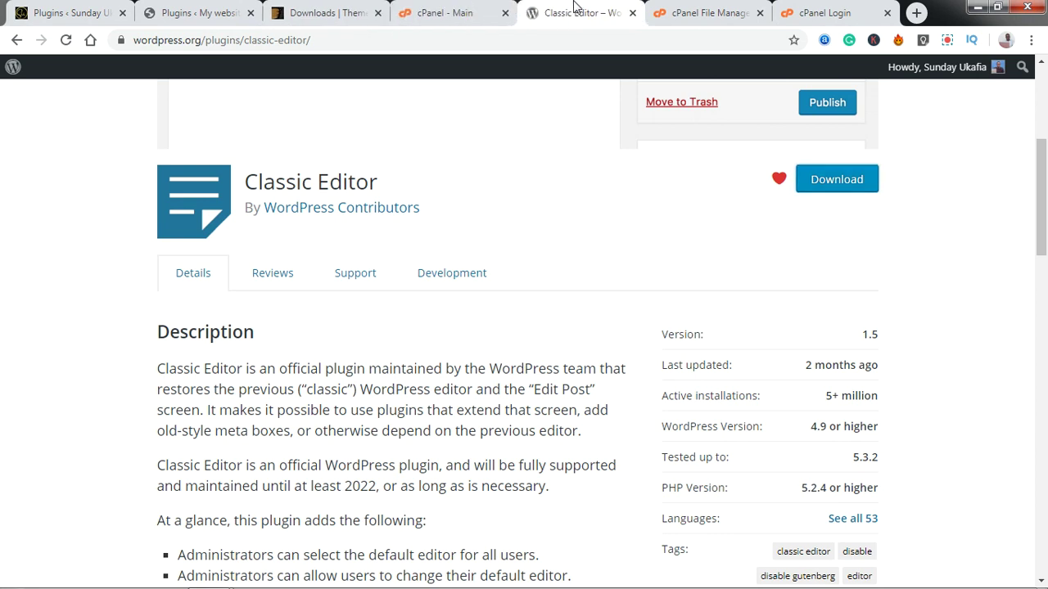
left_click_drag(229, 10, 643, 8)
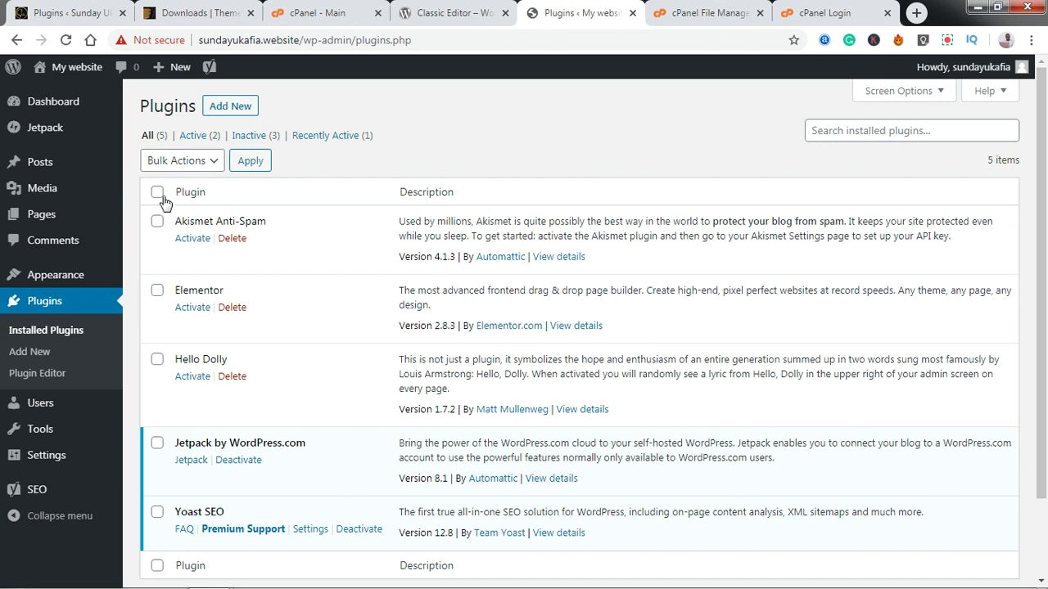
left_click(77, 67)
left_click(690, 10)
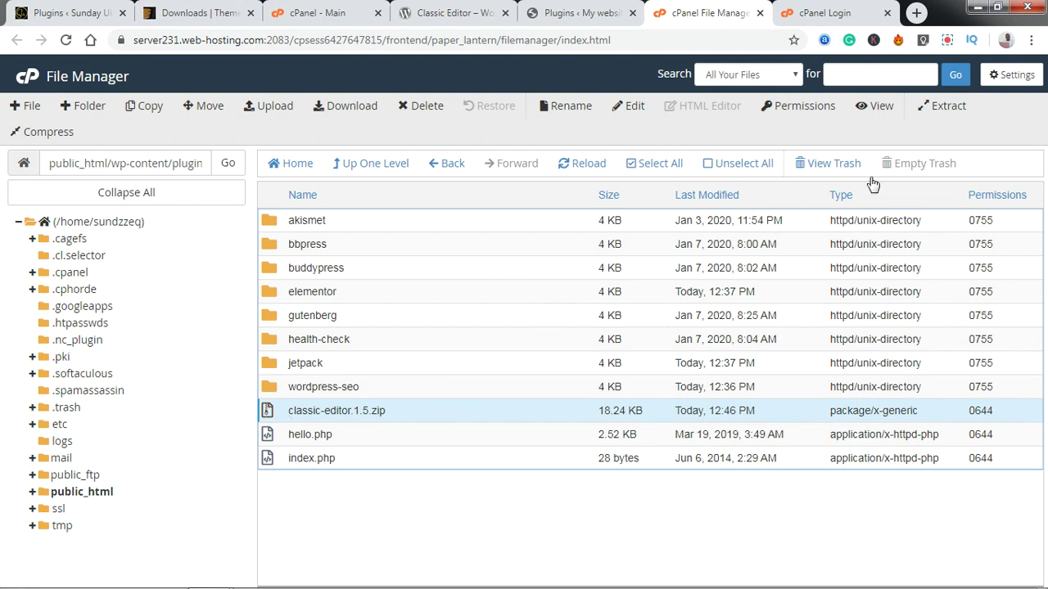
left_click(941, 111)
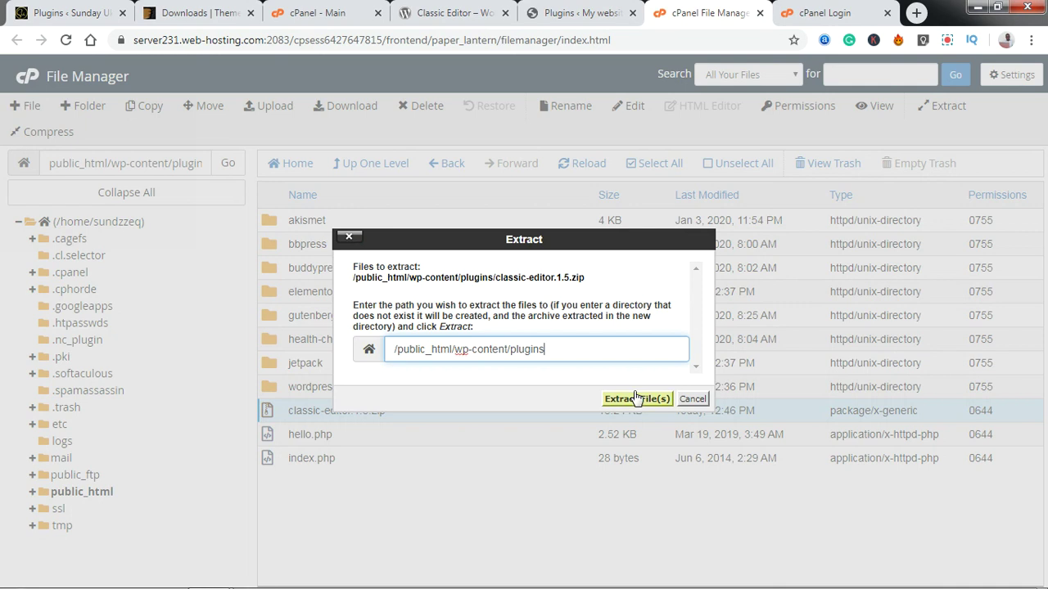
left_click(626, 401)
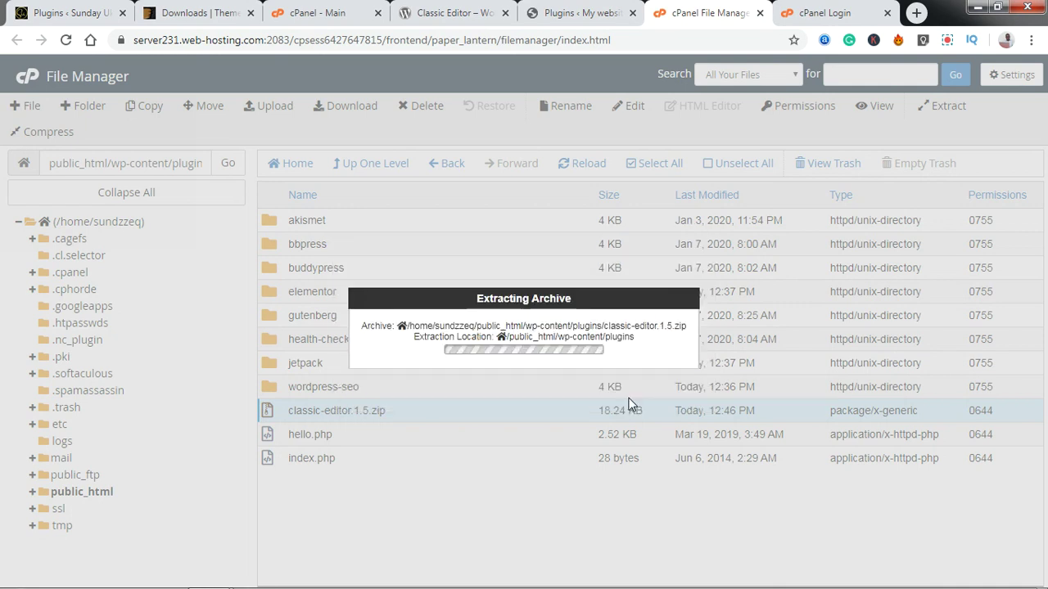
left_click(772, 477)
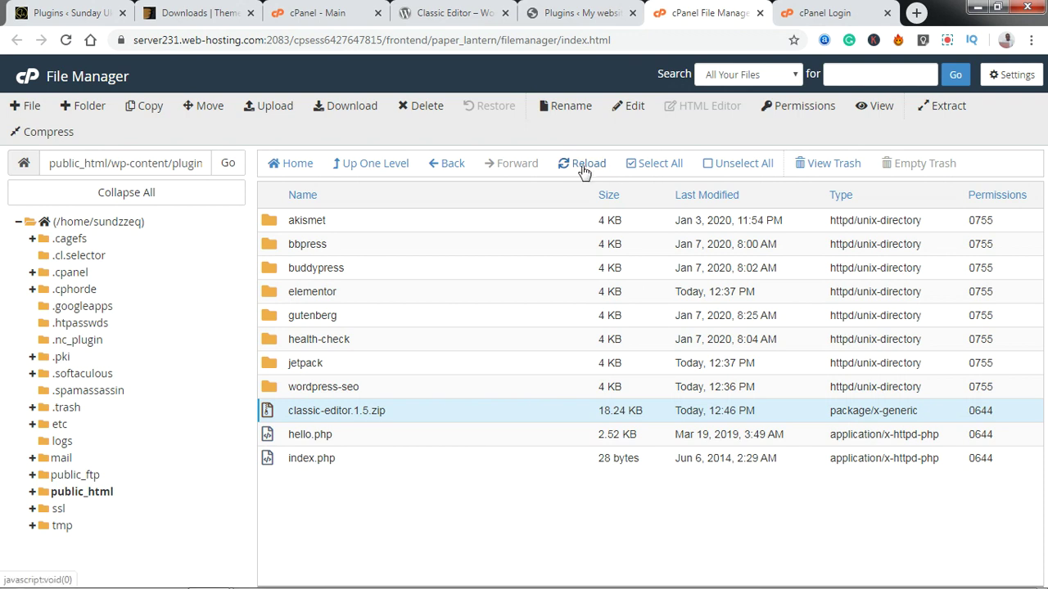
left_click(570, 167)
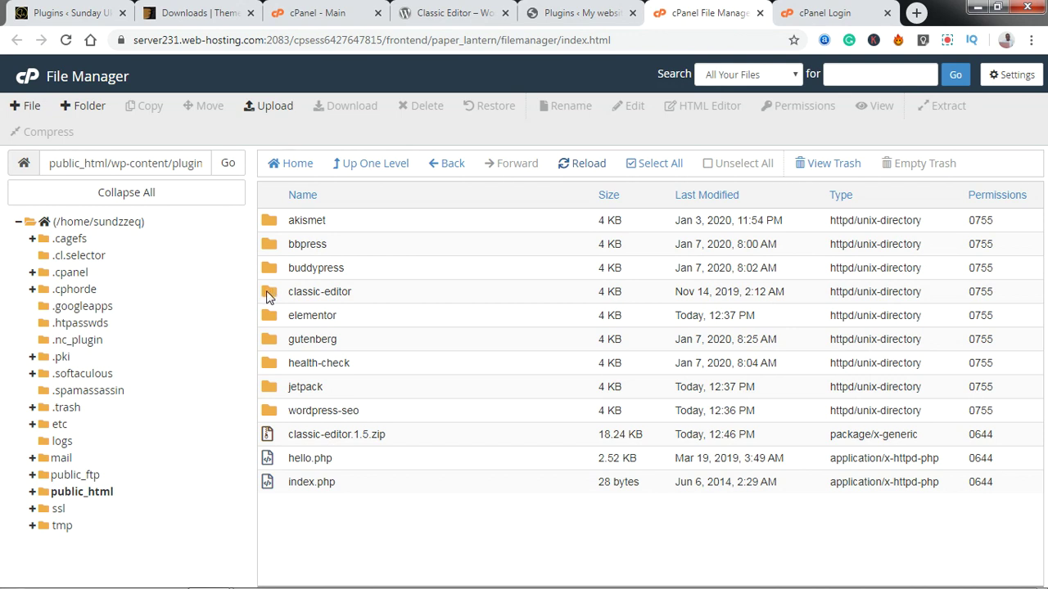
Move the classic-editor.1.5.zip archive from the plugins folder to the trash.
left_click(268, 438)
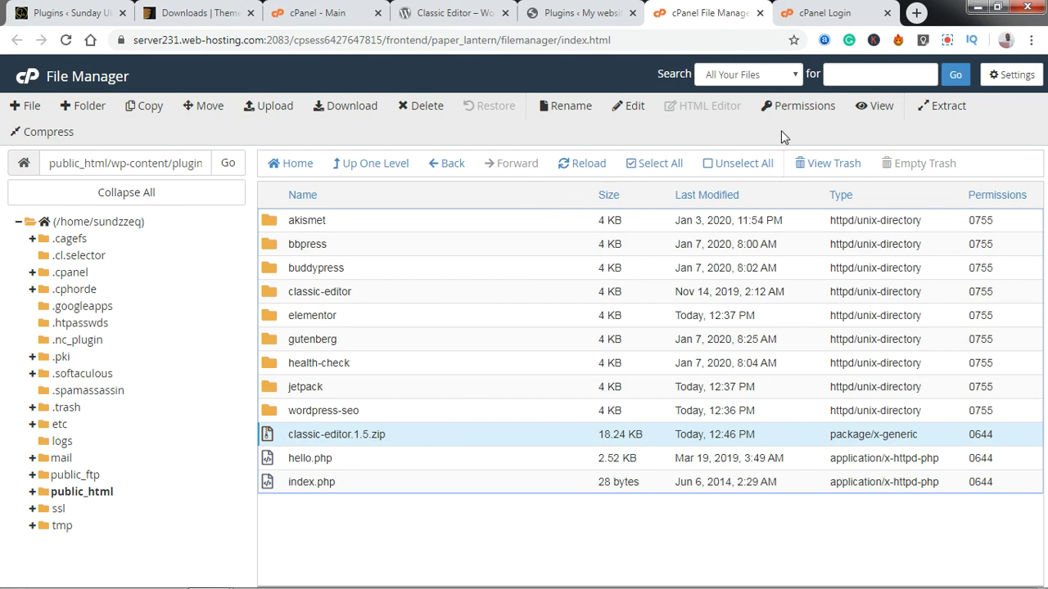
left_click(422, 111)
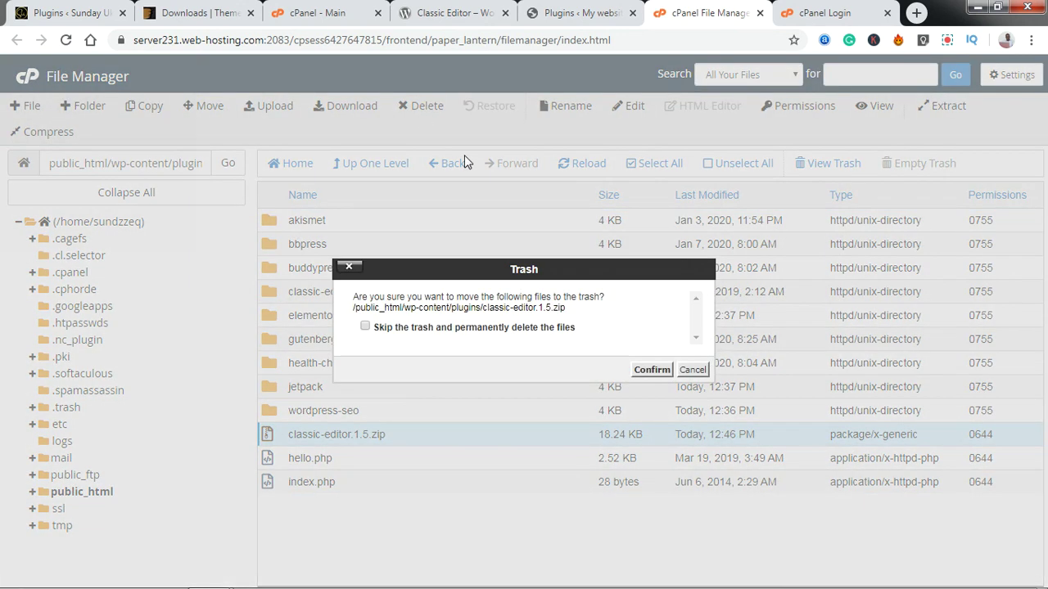
left_click(641, 372)
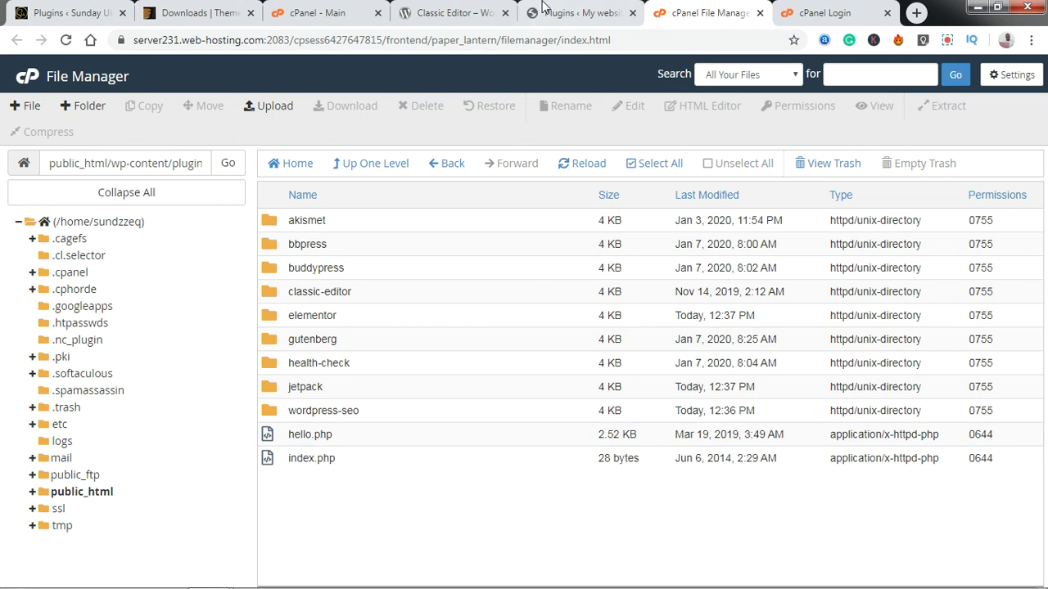
Switch to the WordPress installed plugins page, refresh it and activate the Classic Editor plugin.
left_click(576, 10)
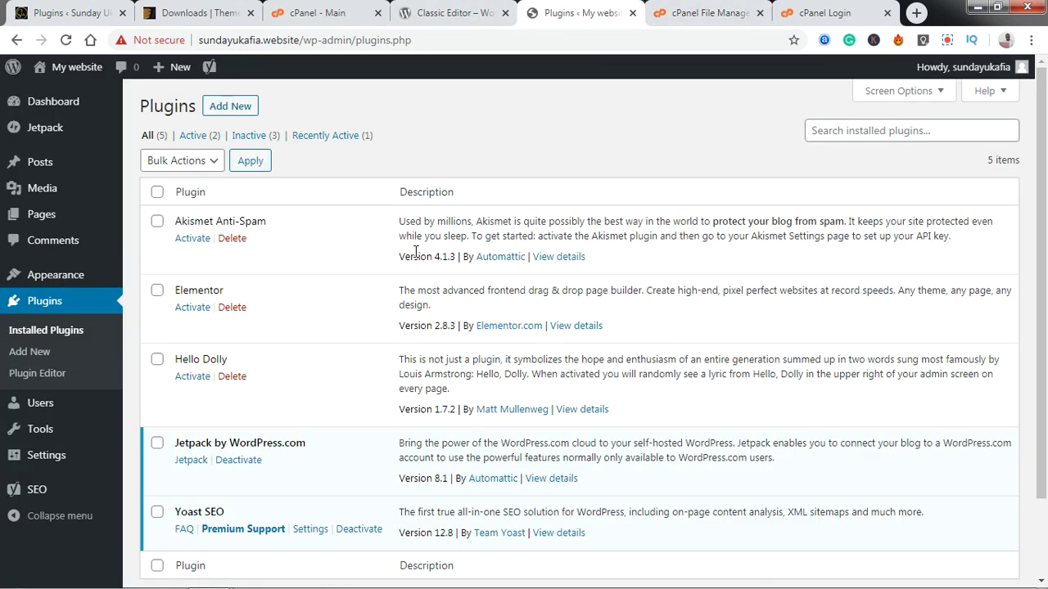
left_click(68, 40)
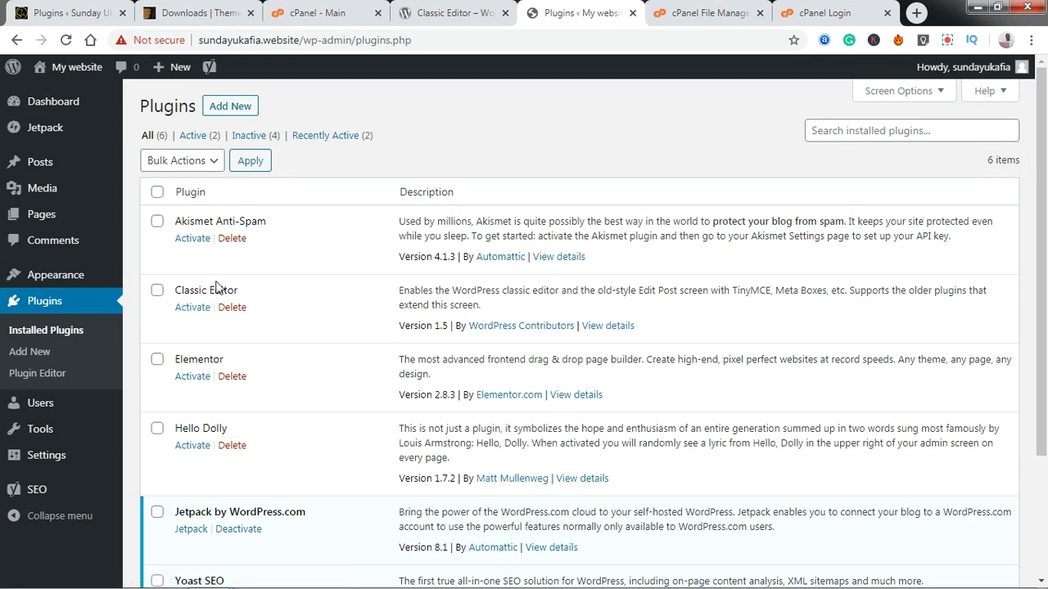
left_click(195, 309)
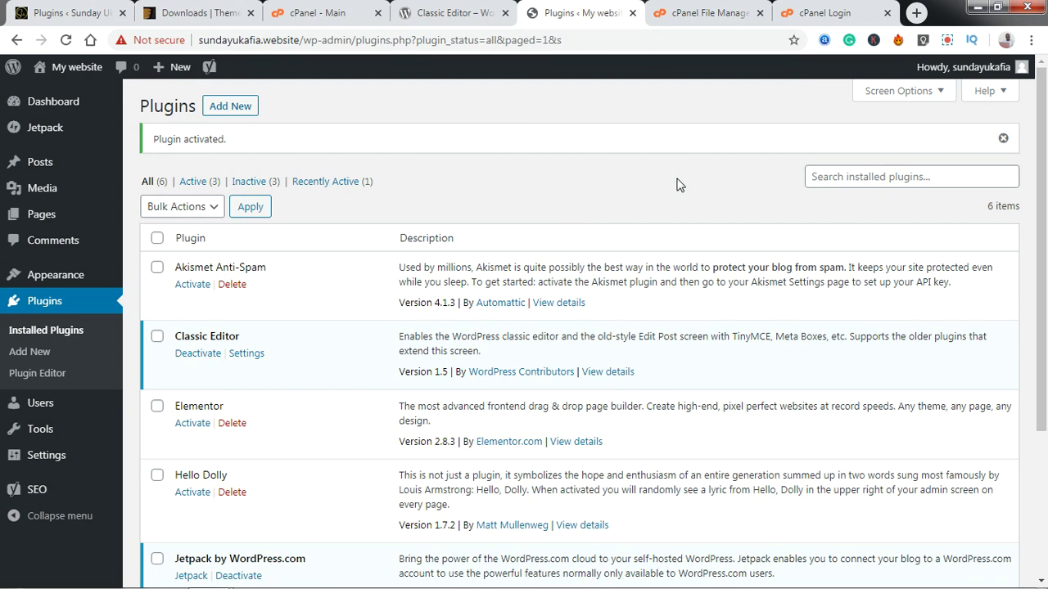
Move the classic-editor folder to the trash in the cPanel File Manager, and refresh the WordPress installed plugins page.
left_click(690, 14)
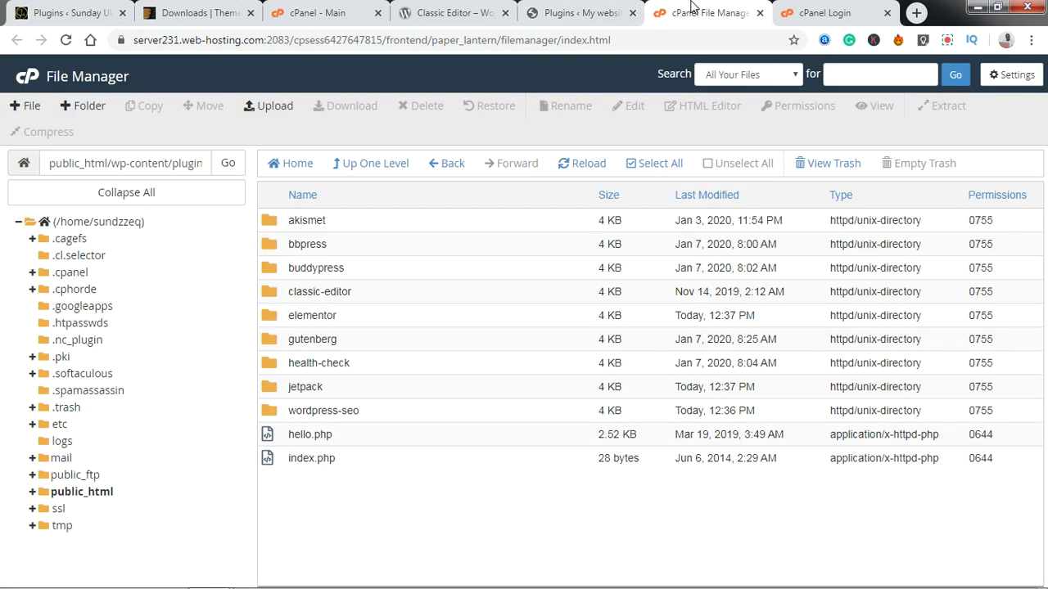
left_click(267, 301)
left_click(577, 13)
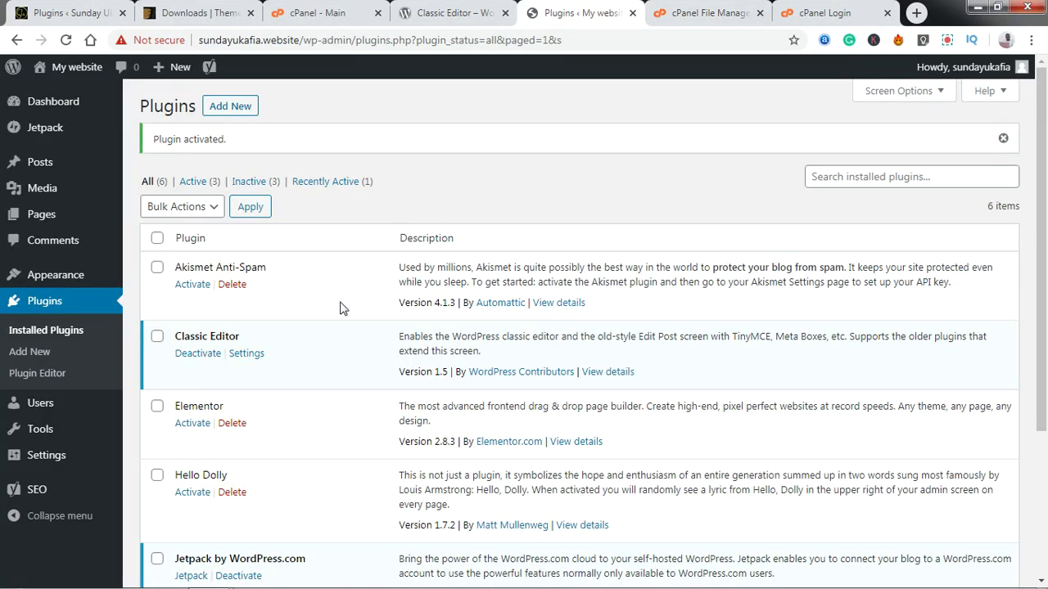
left_click(680, 10)
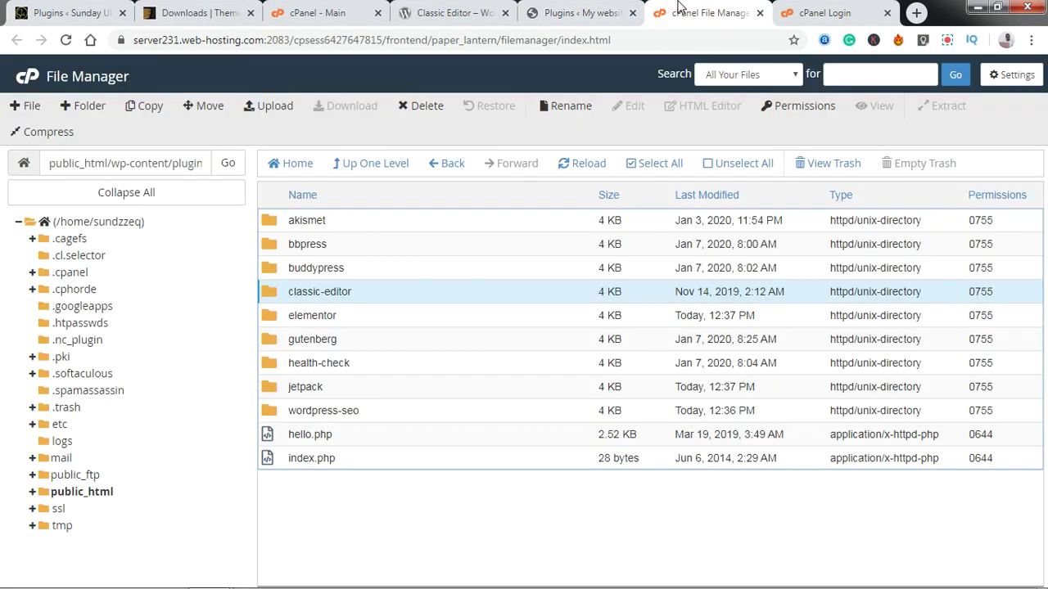
left_click(272, 300, "ctrl")
left_click(273, 300)
left_click(424, 108)
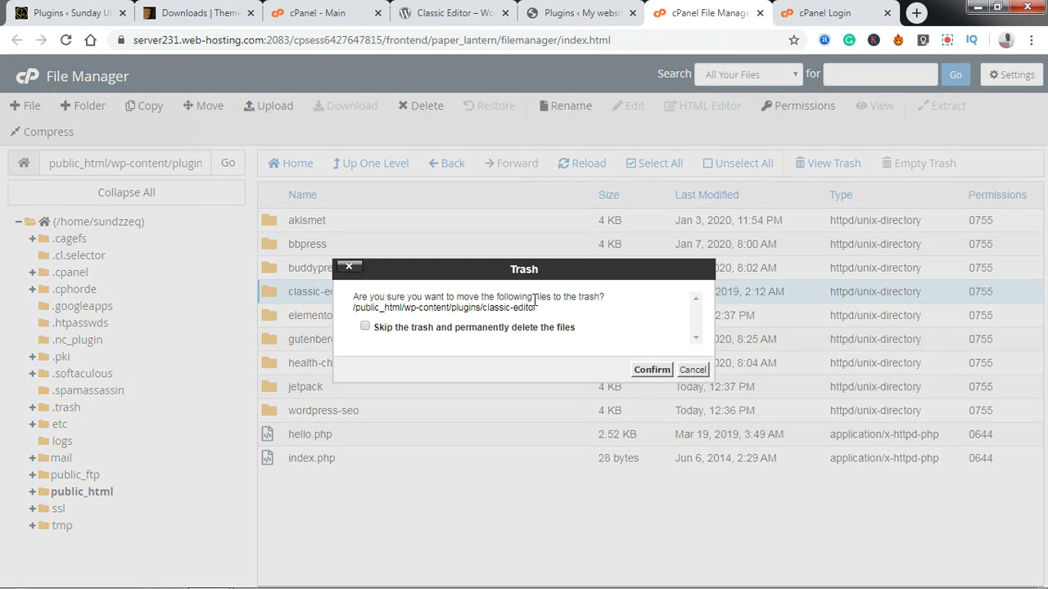
left_click(648, 373)
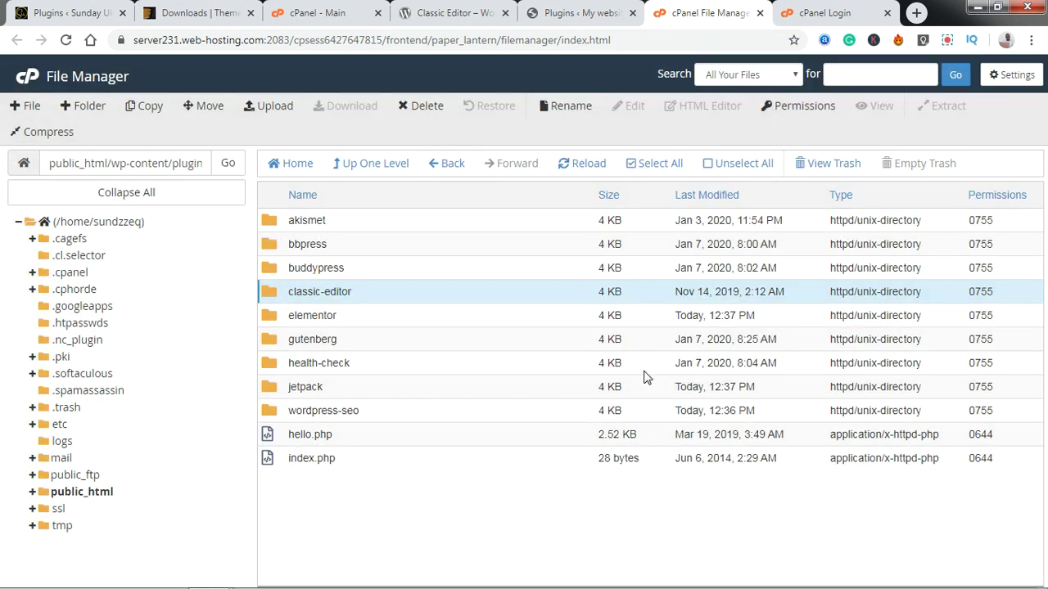
left_click(580, 13)
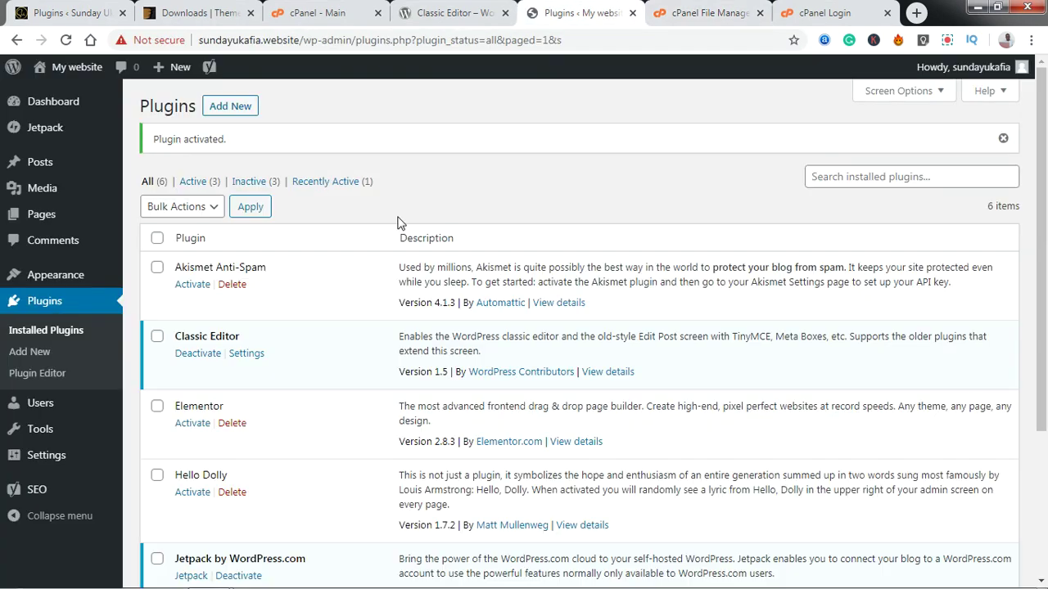
left_click(66, 39)
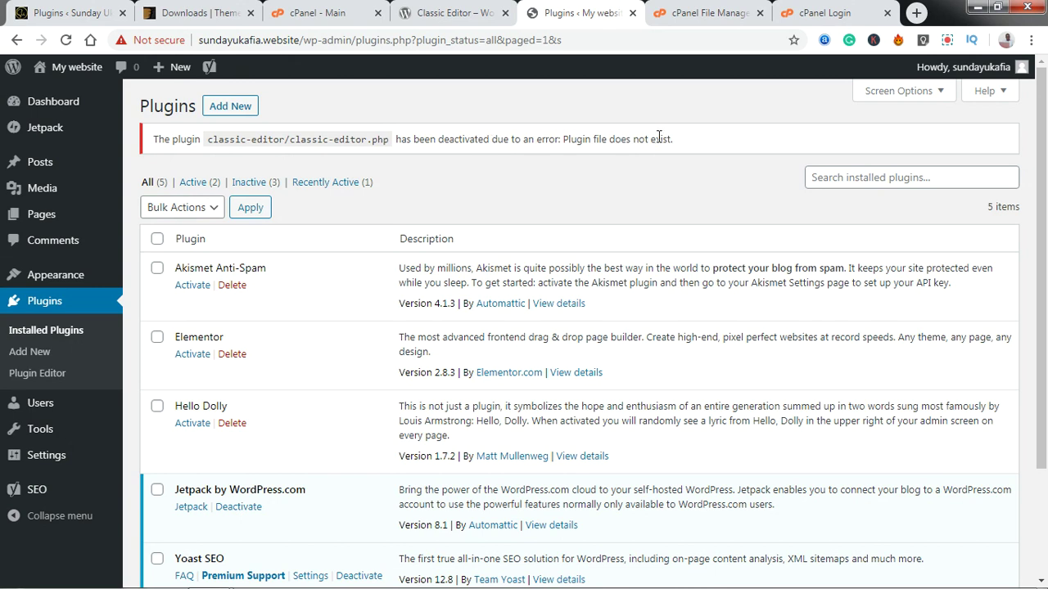
left_click_drag(1045, 246, 1046, 276)
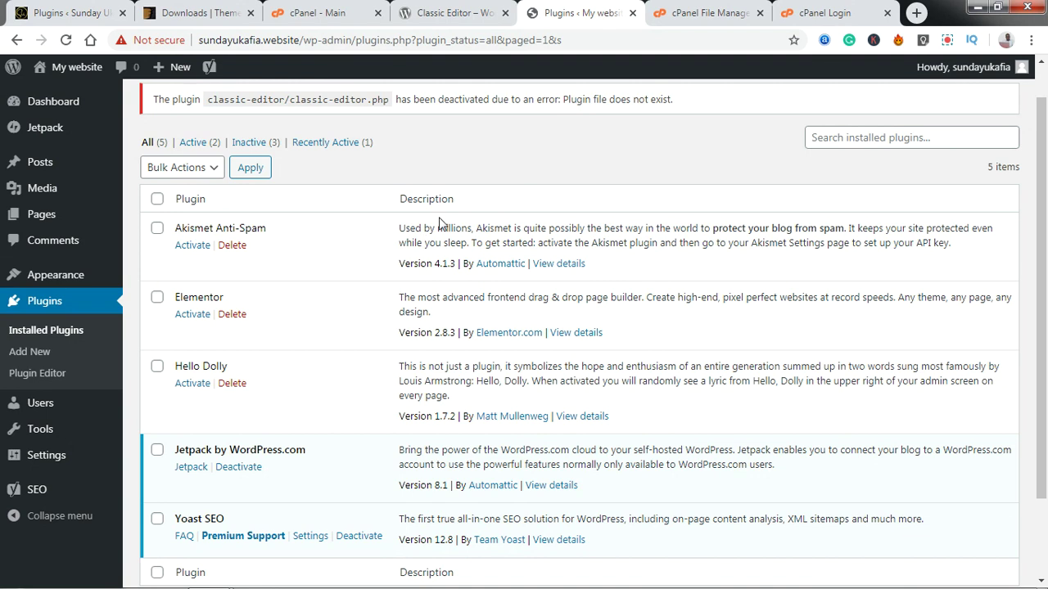
left_click_drag(1041, 304, 1046, 321)
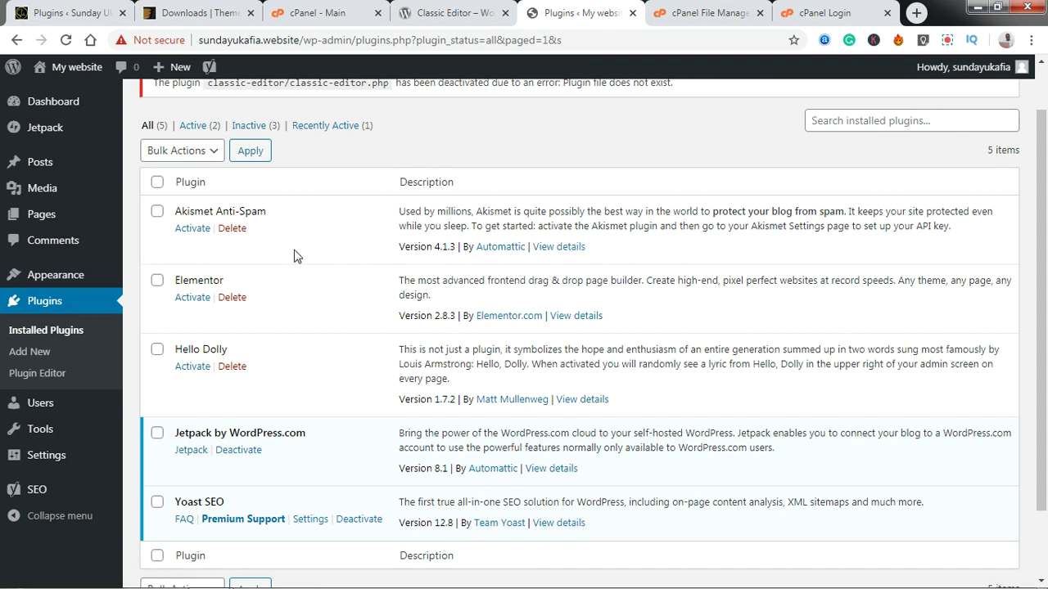
left_click(188, 155)
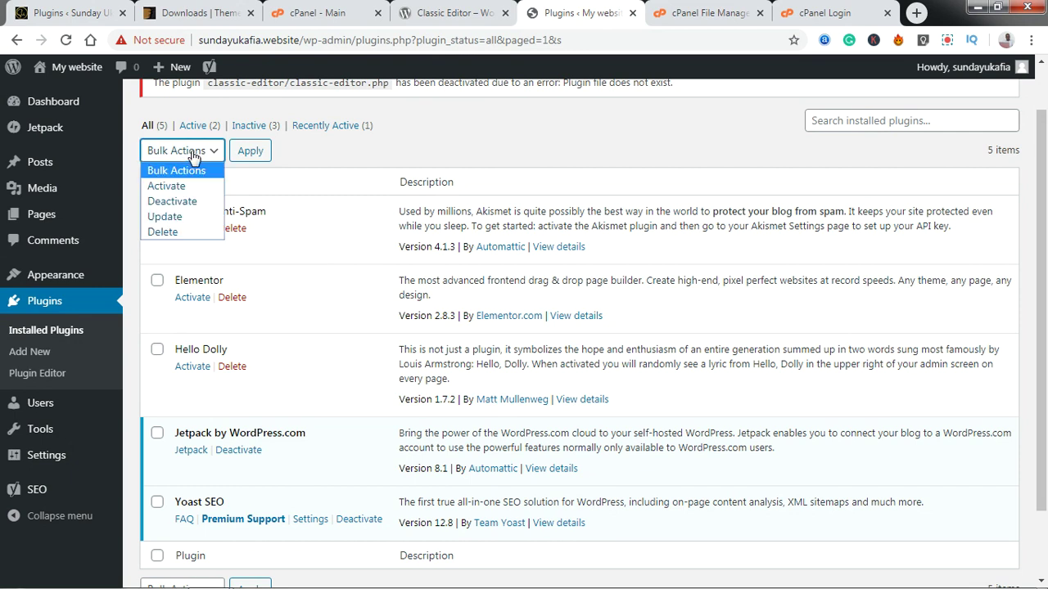
left_click(193, 156)
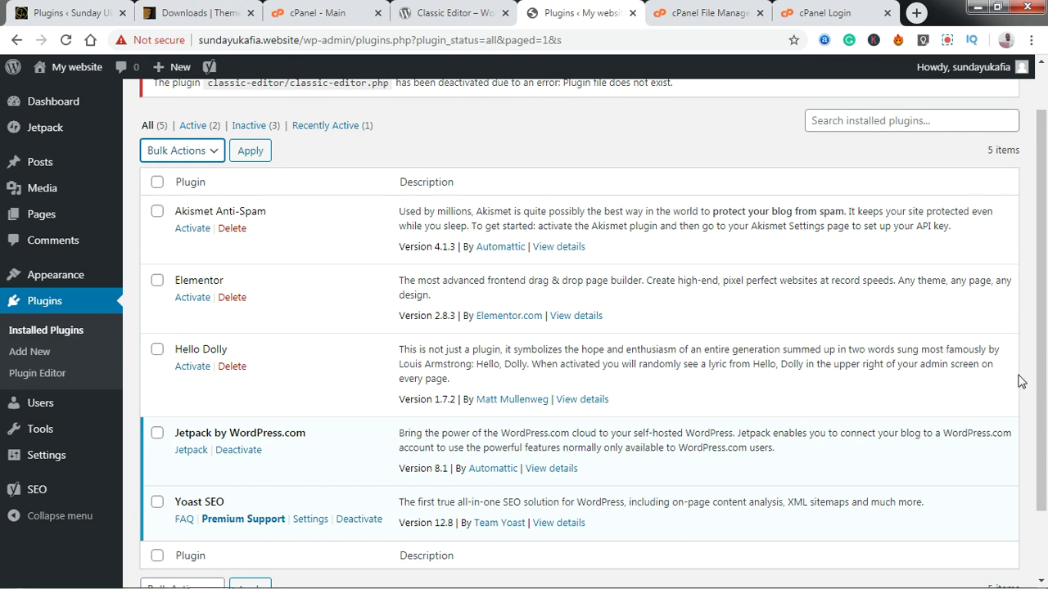
scroll(1046, 305, "down", 1)
scroll(1047, 304, "up", 1)
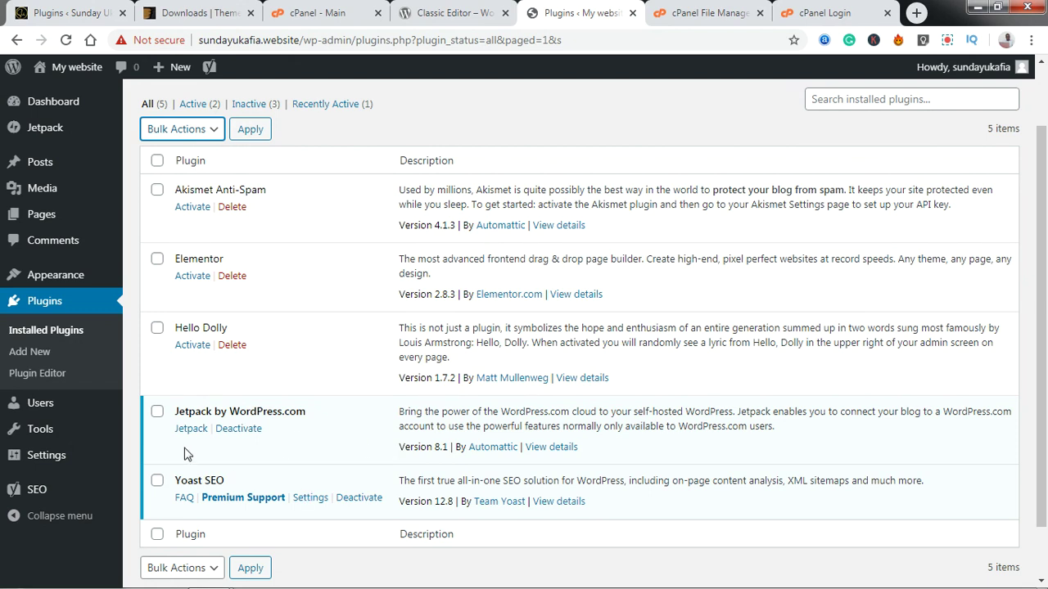
Deactivate the Jetpack by WordPress.com and Yoast SEO plugins together with a bulk action.
left_click(158, 412)
left_click(157, 481)
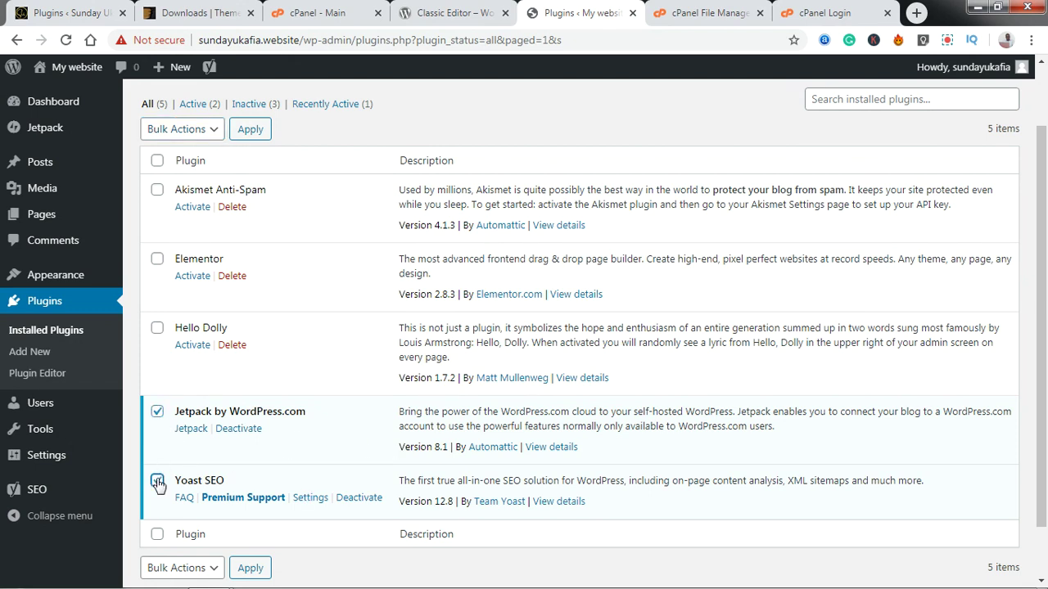
left_click(157, 161)
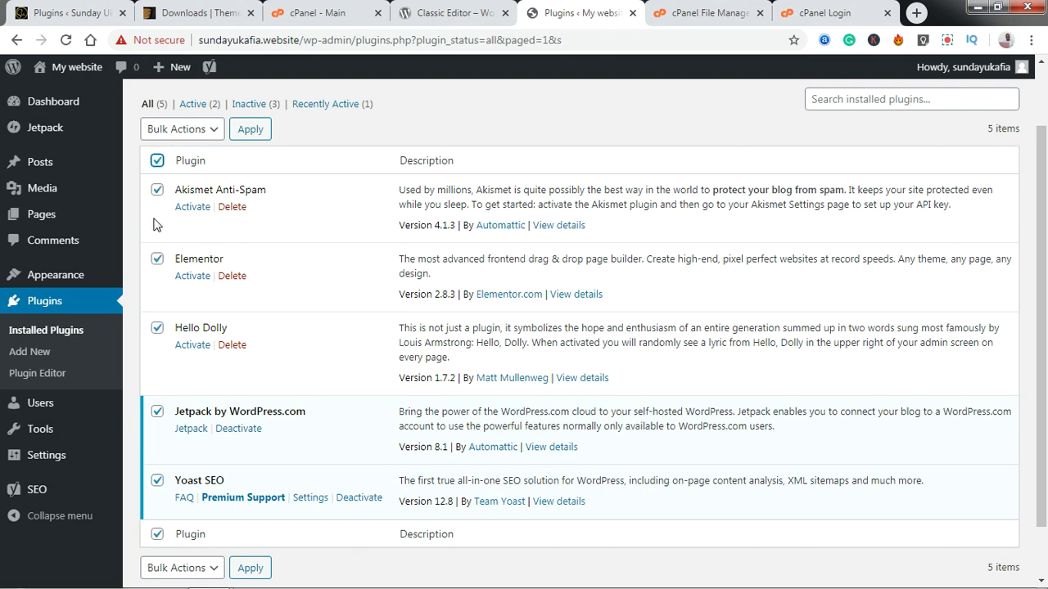
left_click(157, 161)
left_click(156, 412)
left_click(157, 483)
left_click(205, 136)
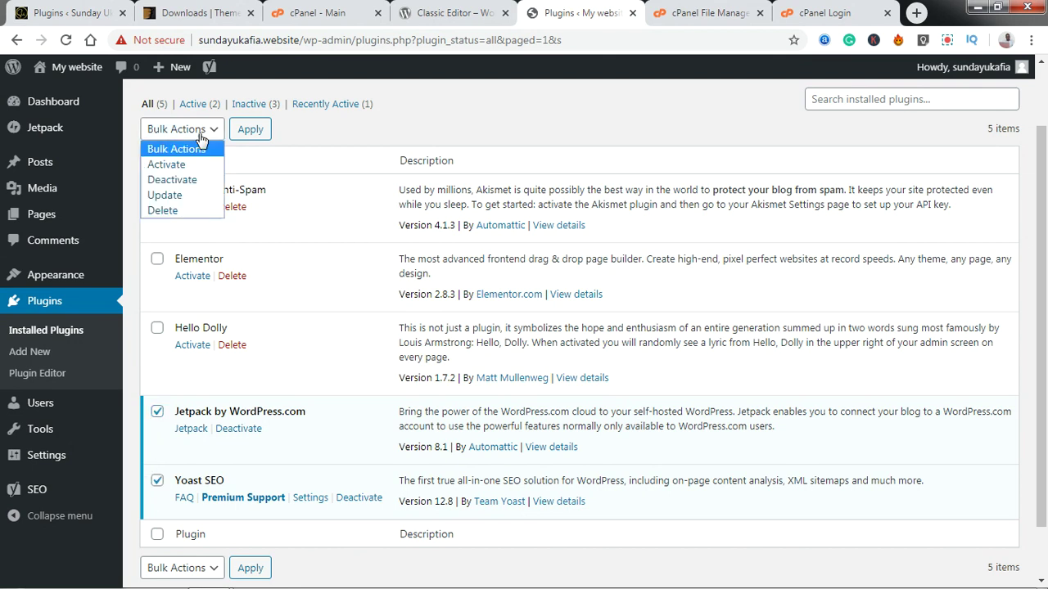
left_click(190, 180)
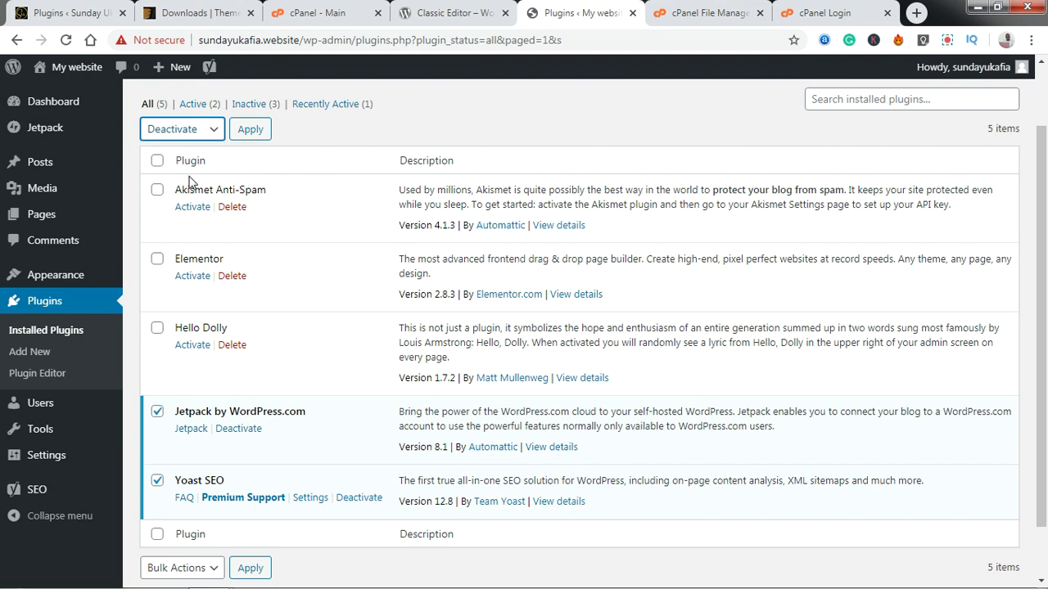
left_click(247, 135)
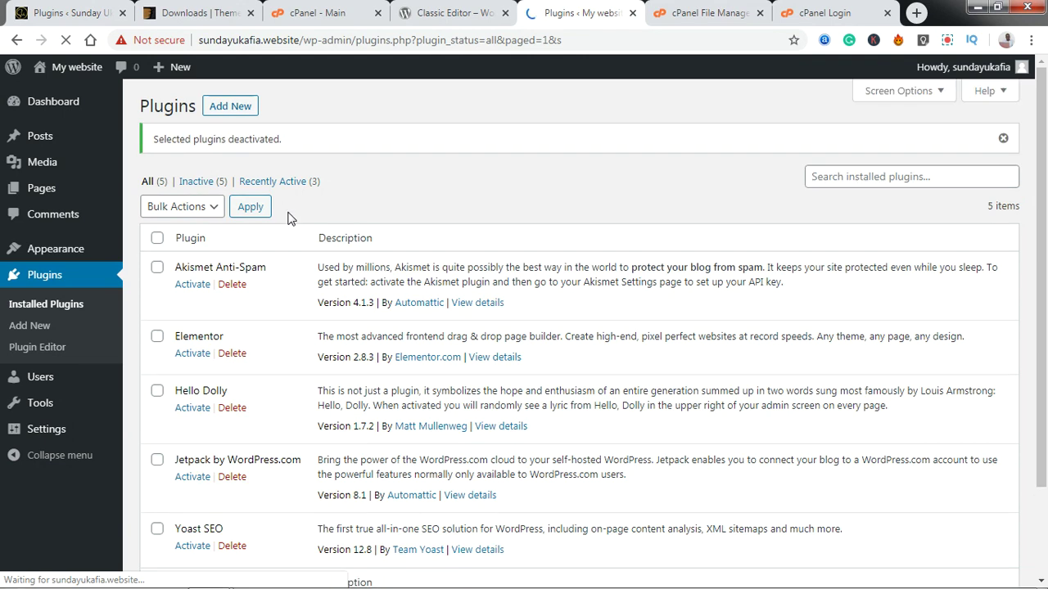
Select all installed plugins and activate them together with a bulk action.
scroll(1043, 399, "down", 1)
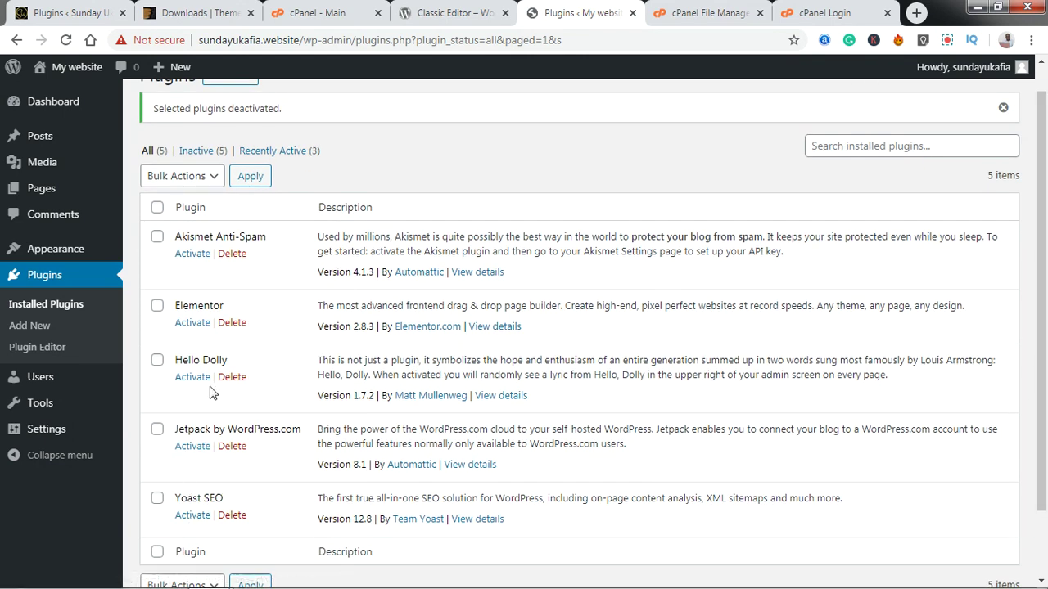
left_click(156, 207)
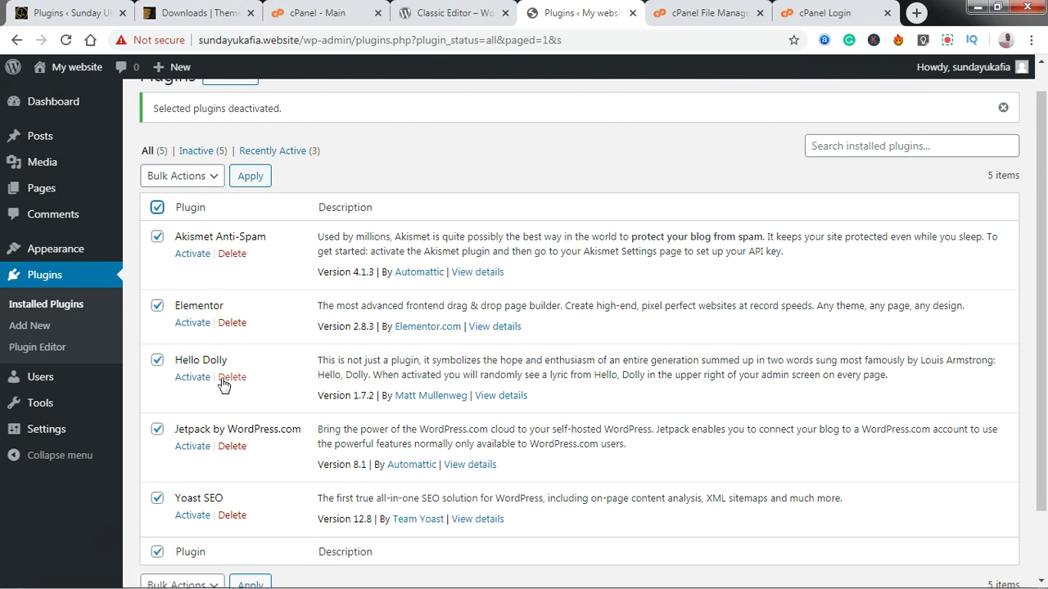
left_click(191, 178)
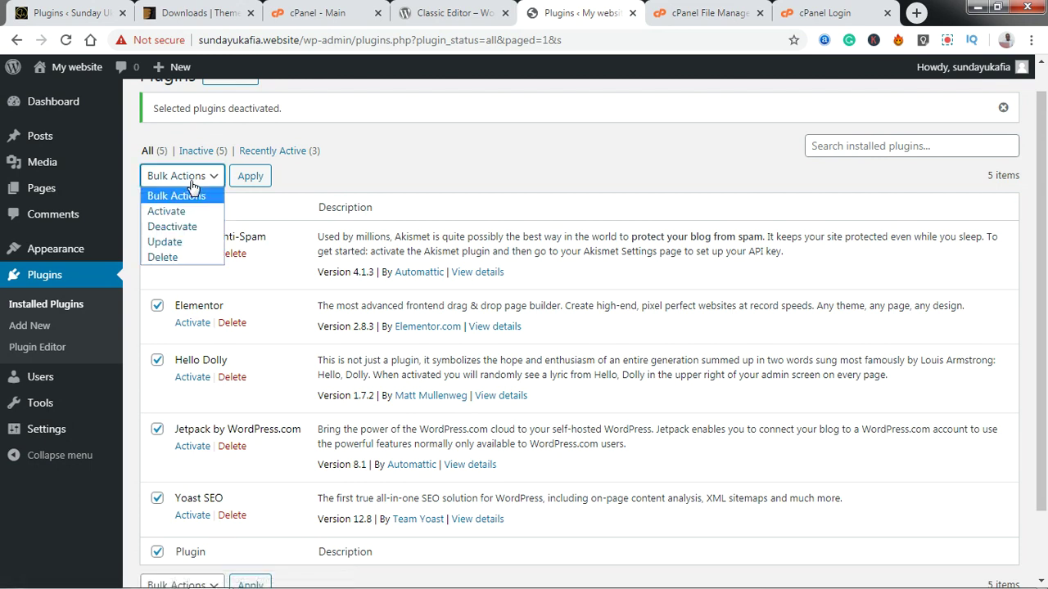
left_click(194, 211)
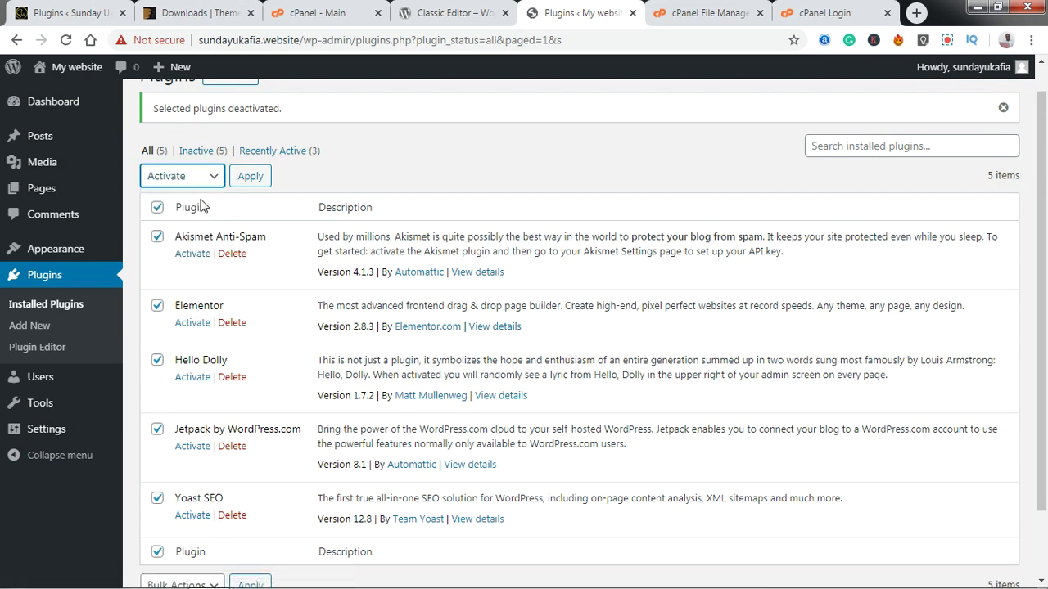
left_click(249, 178)
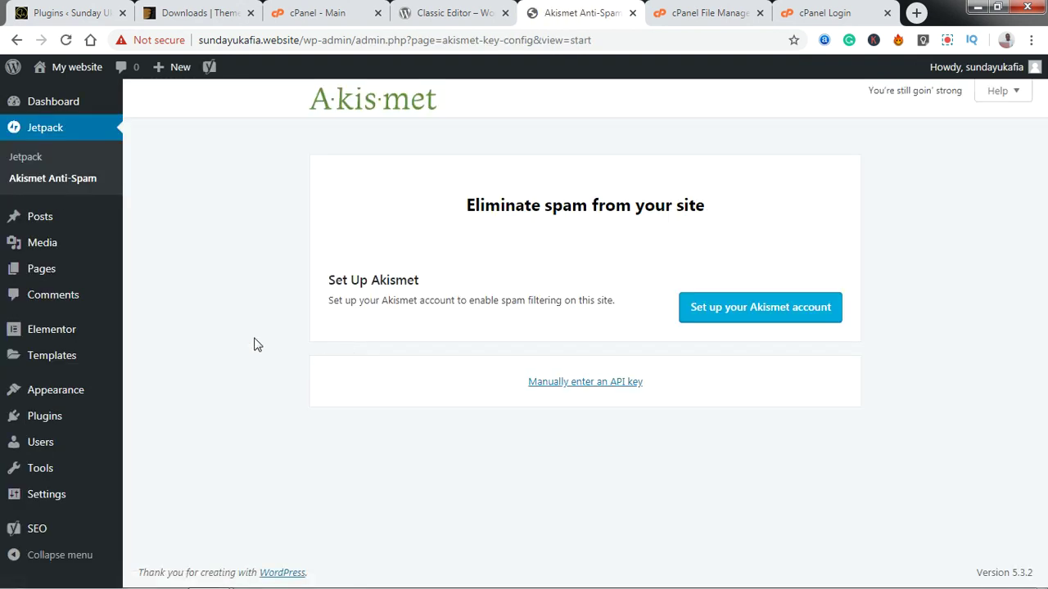
Return to the installed plugins page and dismiss the Jetpack setup banner.
left_click(56, 424)
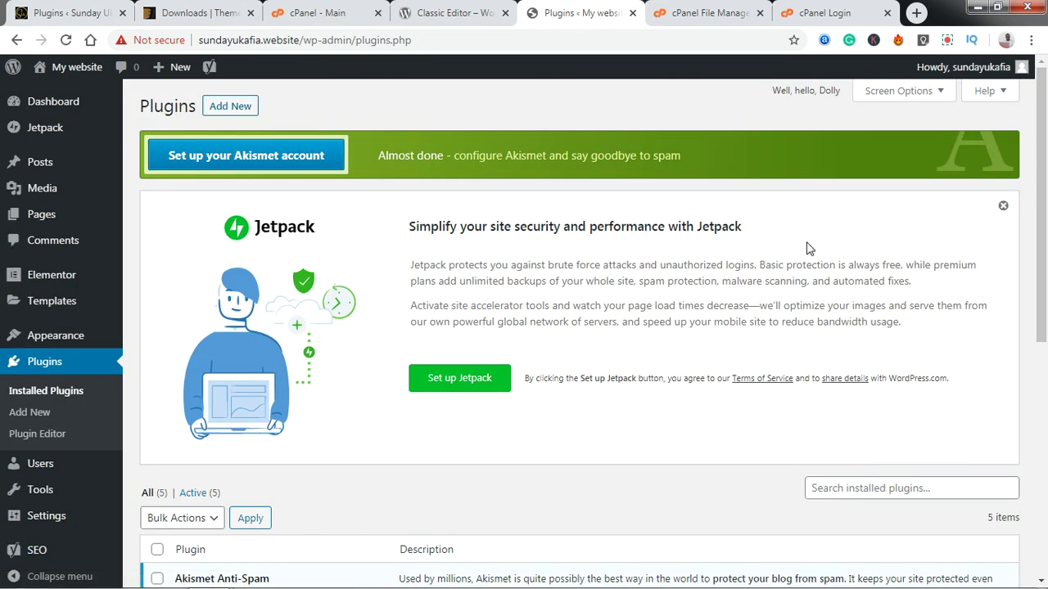
left_click(1002, 205)
scroll(1046, 282, "down", 2)
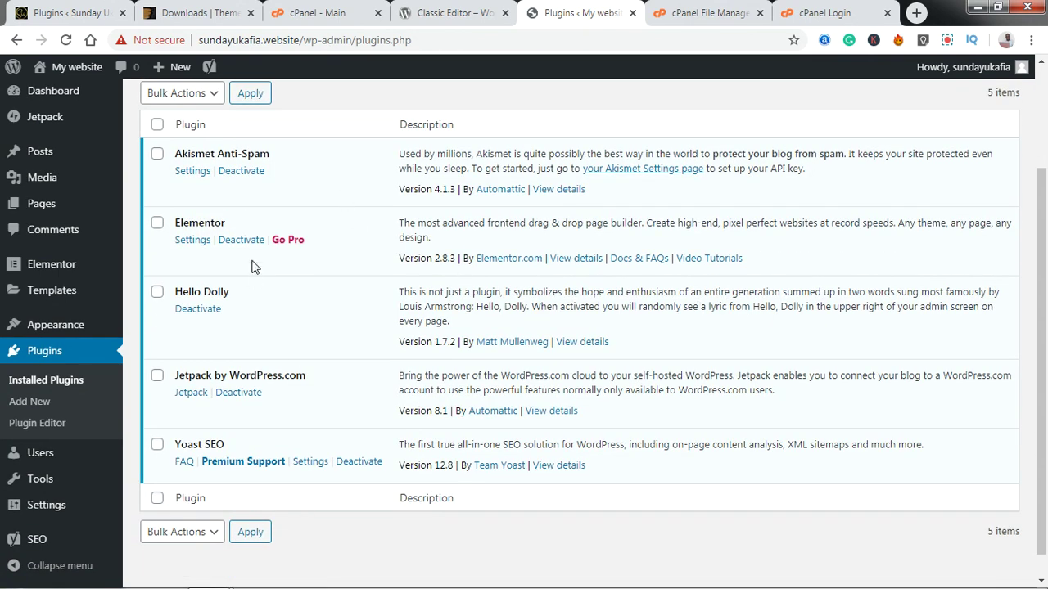
Select all the active plugins and deactivate them together with a bulk action.
left_click(157, 125)
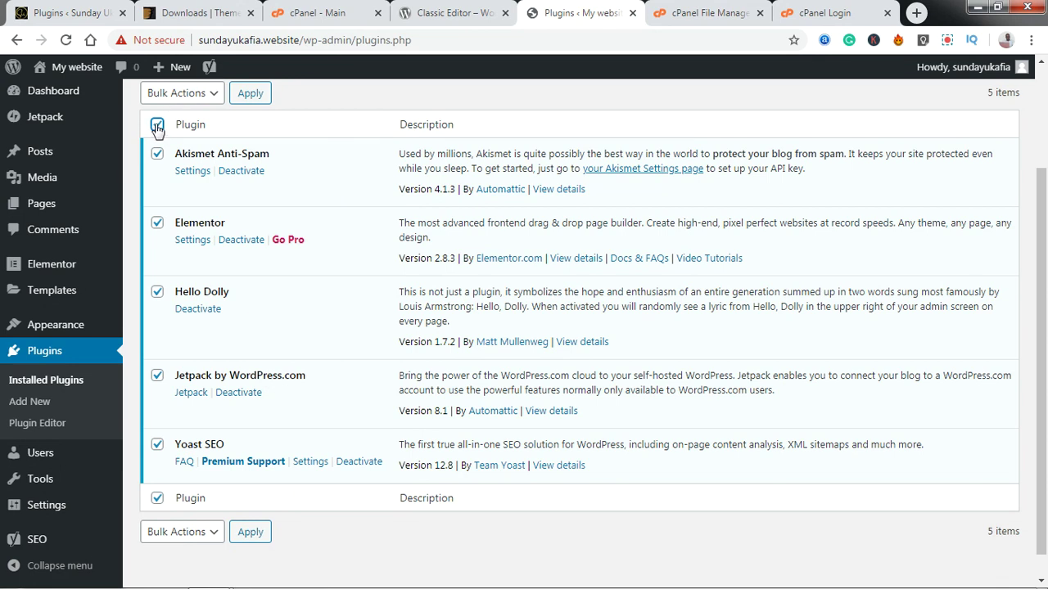
left_click(184, 98)
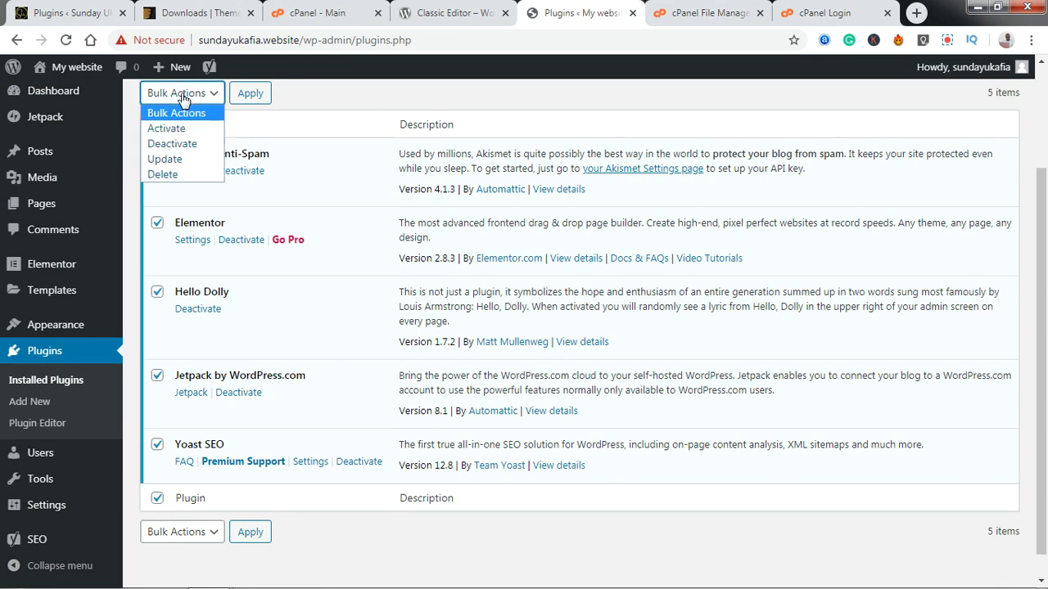
left_click(184, 141)
left_click(246, 95)
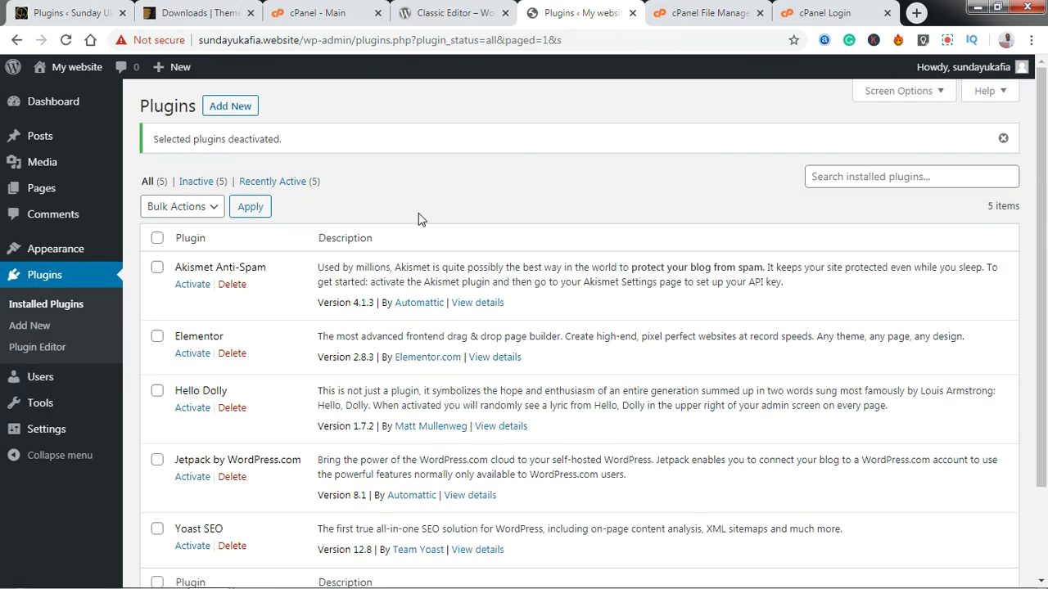
left_click(156, 238)
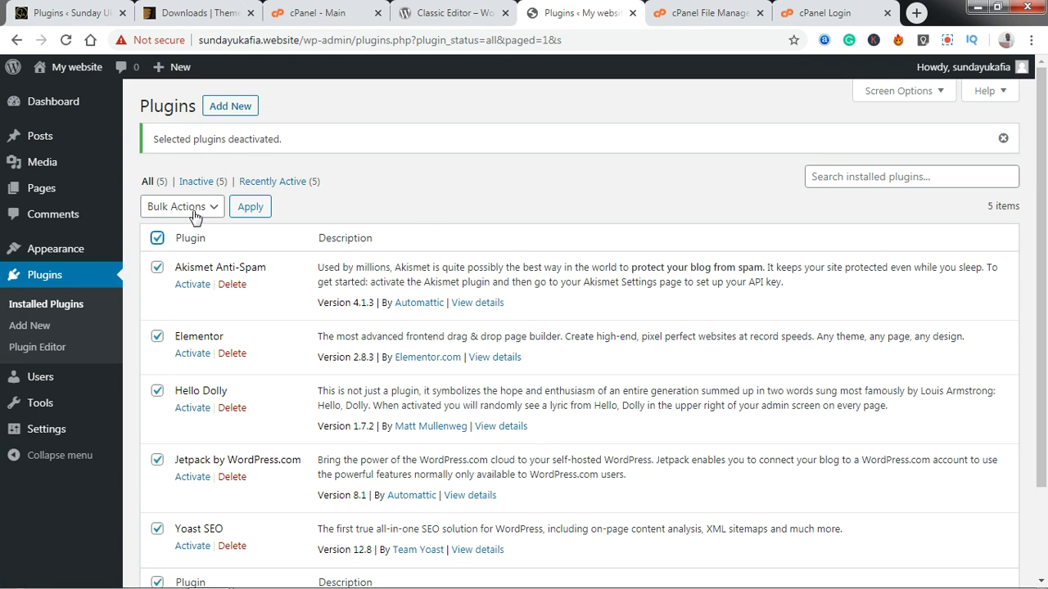
left_click(194, 215)
left_click(194, 214)
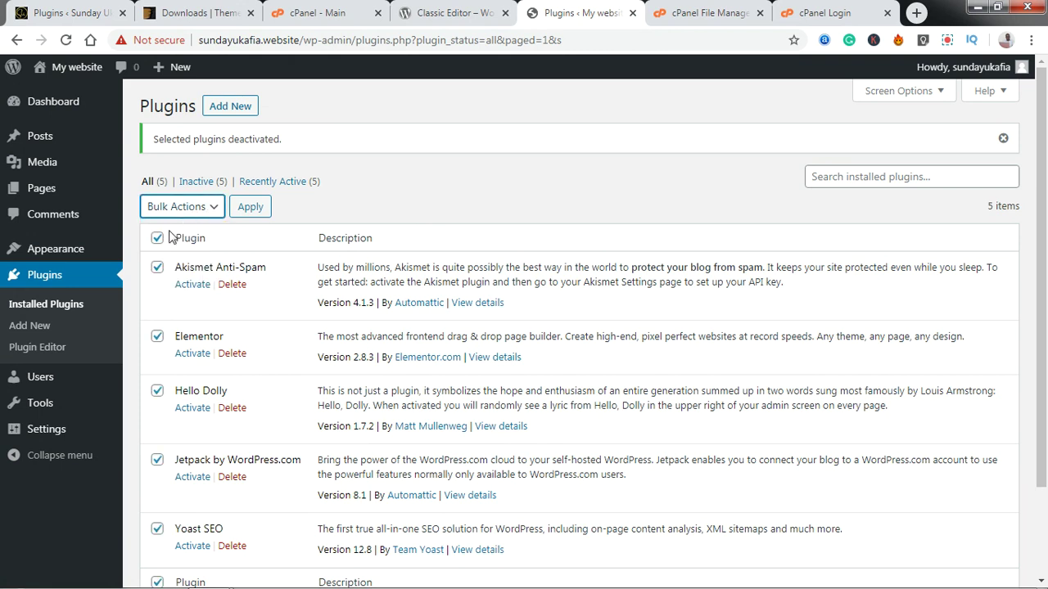
left_click(194, 208)
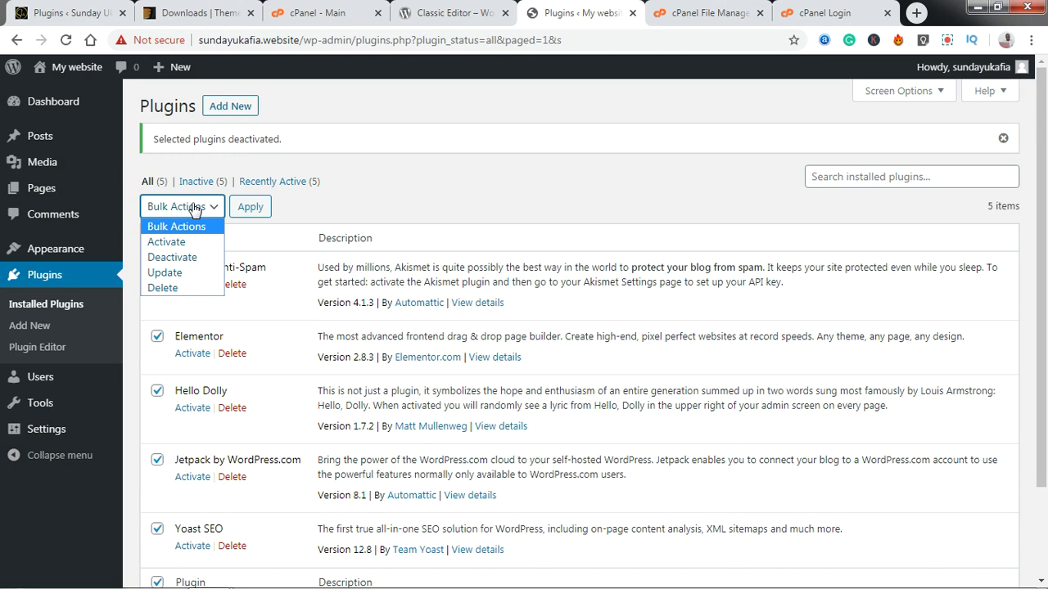
left_click(197, 209)
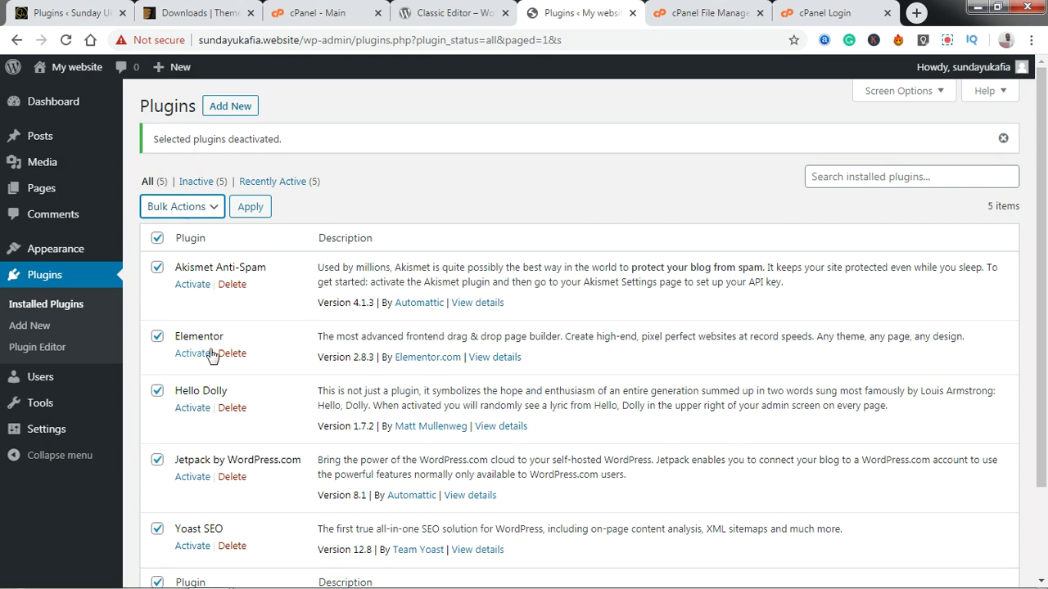
left_click(157, 239)
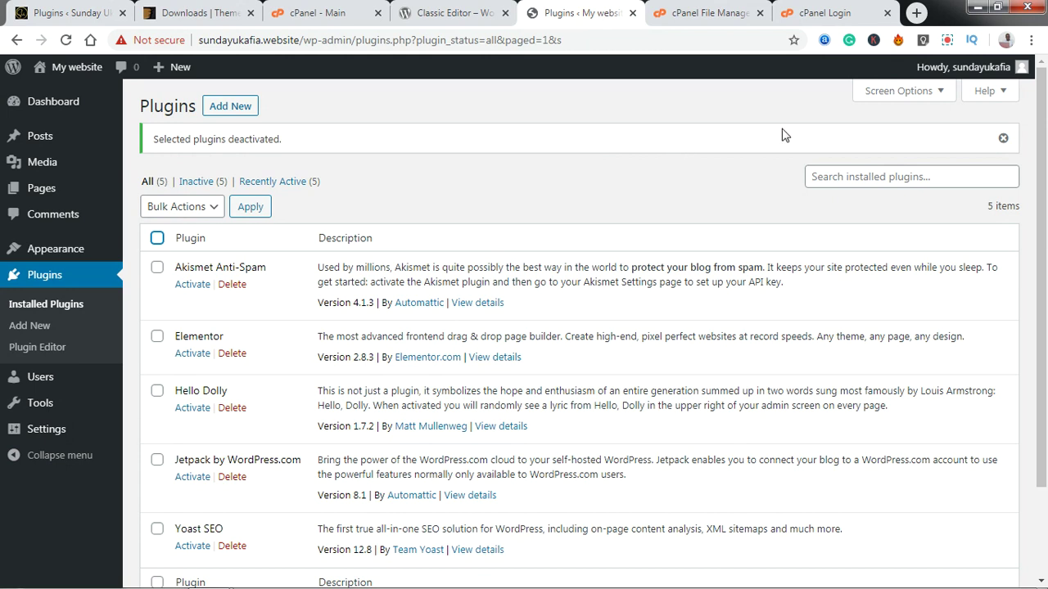
left_click(947, 40)
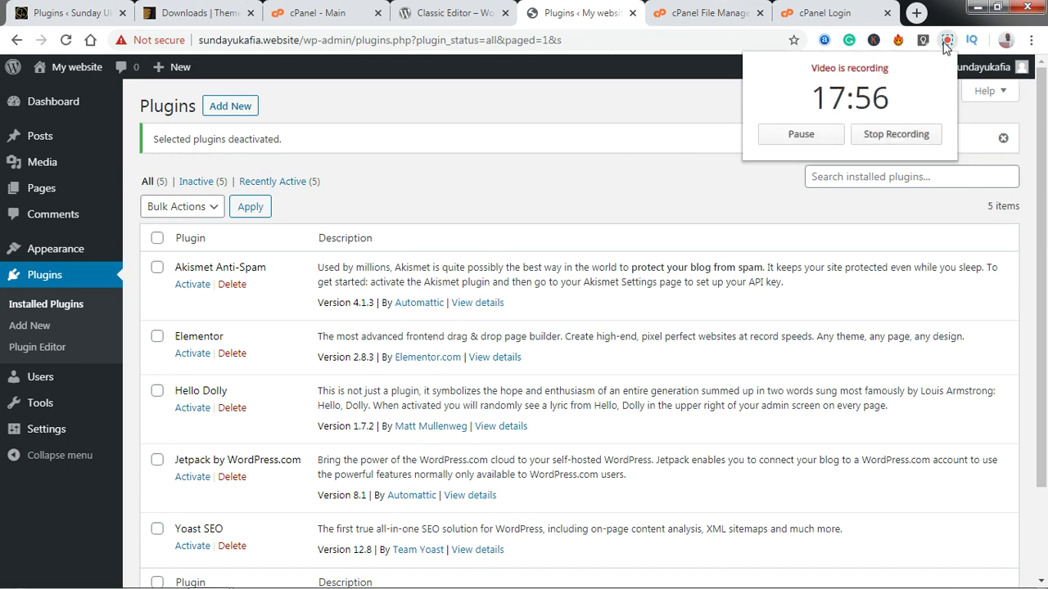